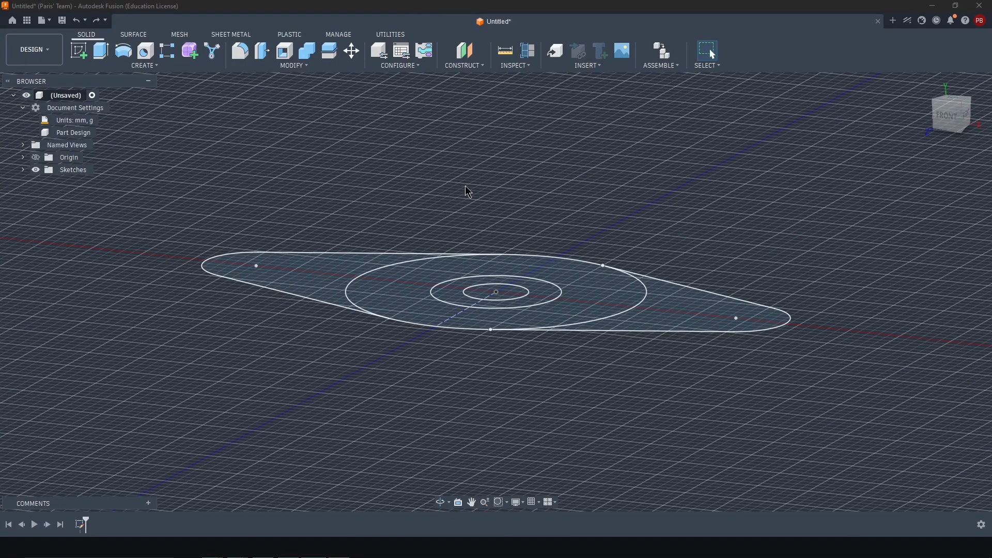
Step: Set up an extrusion of the three concentric circular profiles of the sketch, with a distance of 68 mm
click(98, 57)
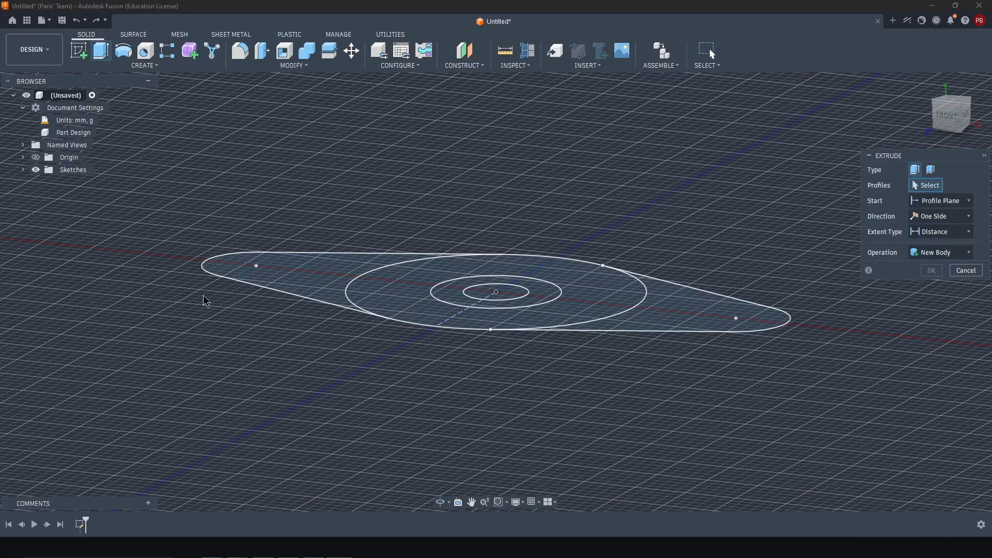
shift+middle_drag(231, 358, 358, 387)
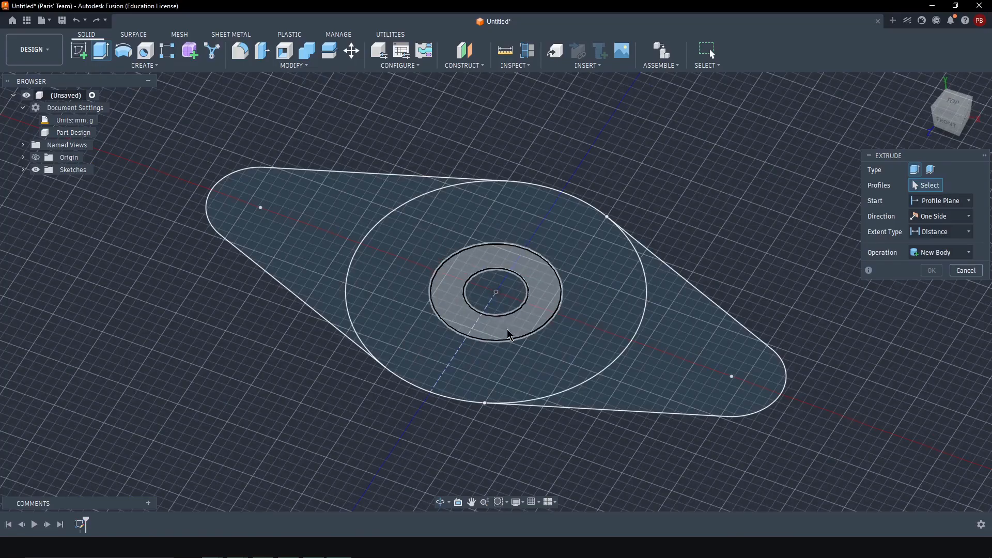
click(501, 310)
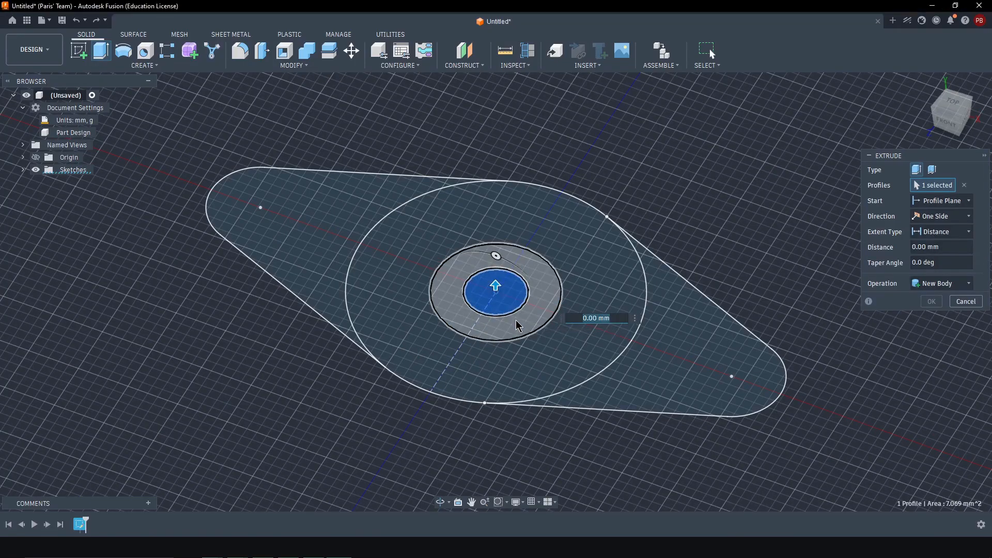
click(517, 324)
click(532, 362)
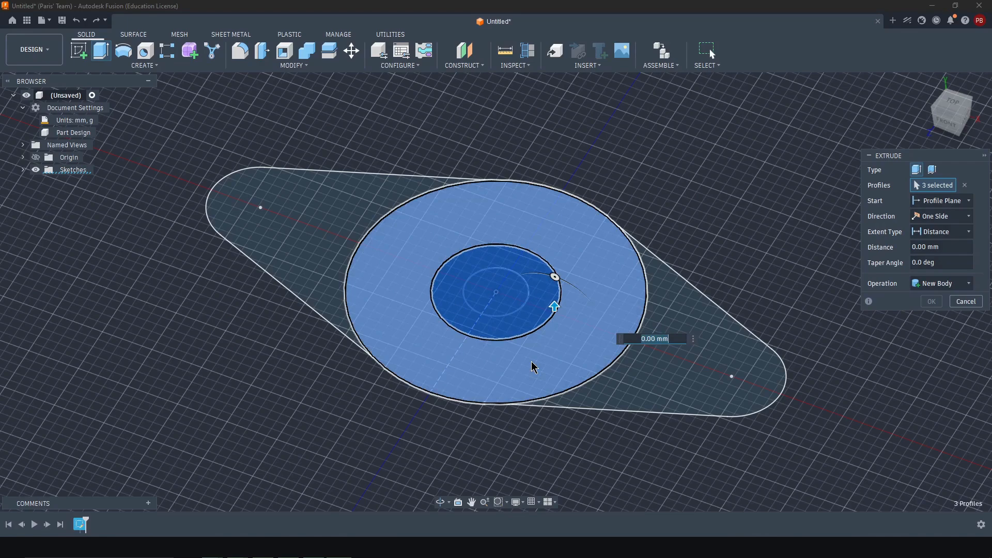
text(68)
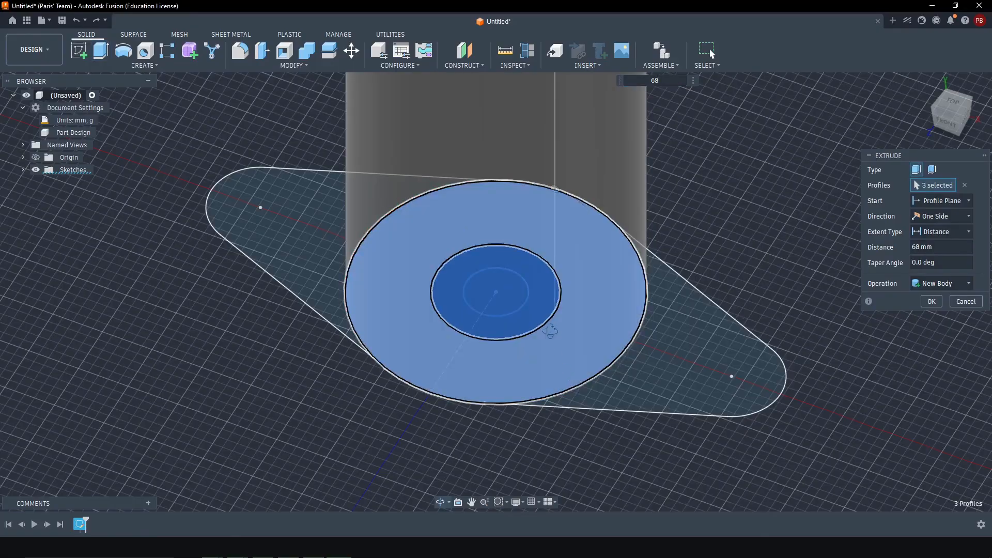
mouse_move(551, 332)
shift+middle_down()
mouse_move(527, 361)
mouse_move(554, 331)
shift+middle_up()
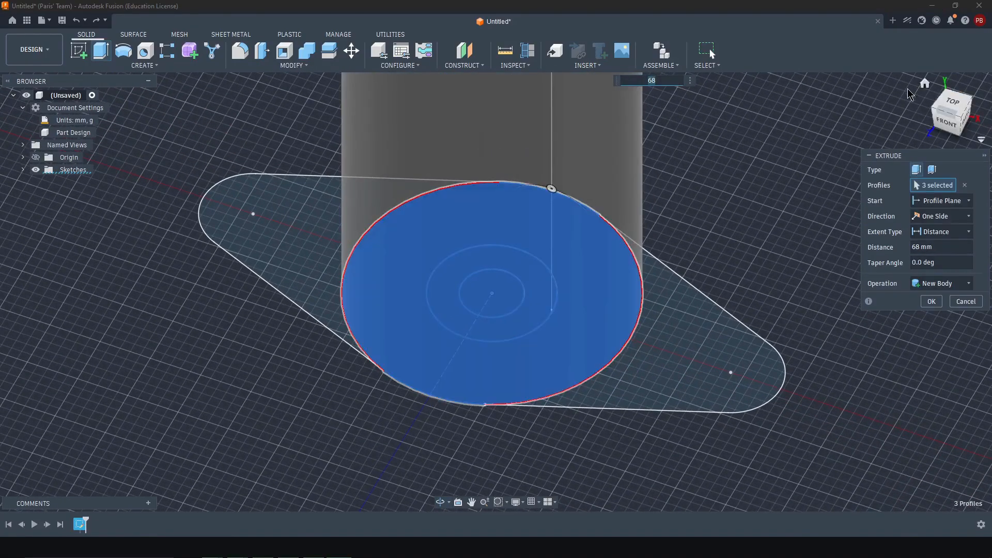
click(925, 83)
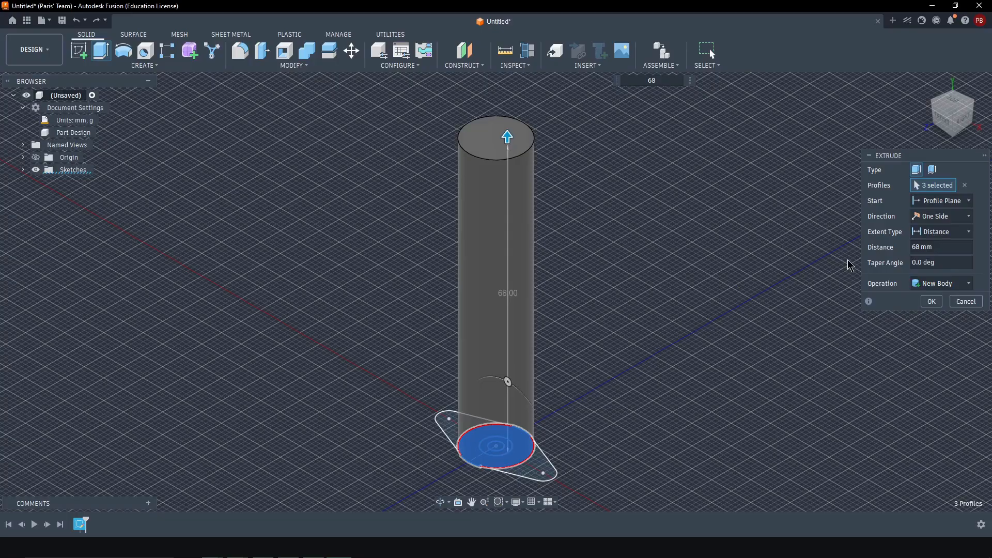
Step: Try the Two Sides direction for the extrusion, extending the second side 12 mm below the sketch plane
click(949, 207)
click(950, 217)
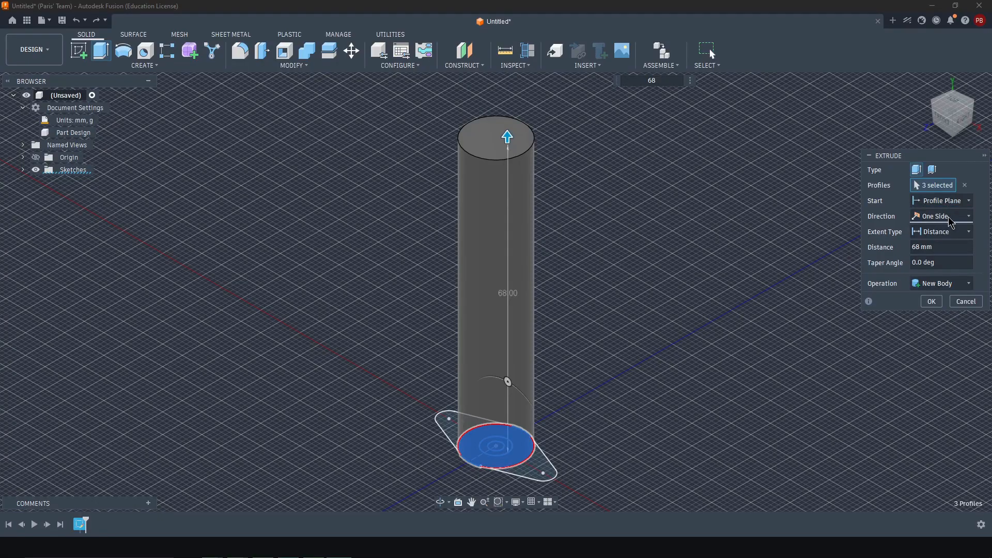
click(951, 218)
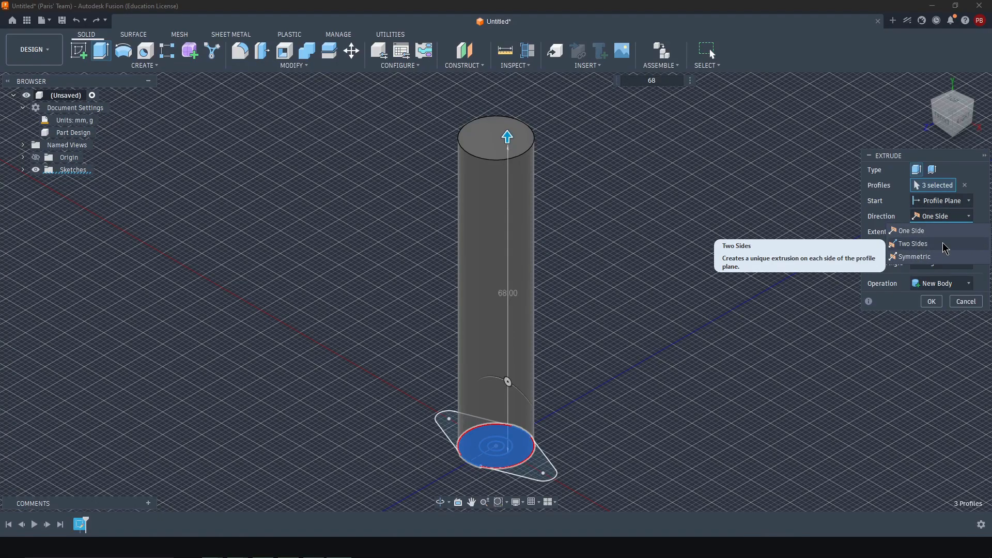
click(913, 243)
middle_drag(507, 462, 499, 380)
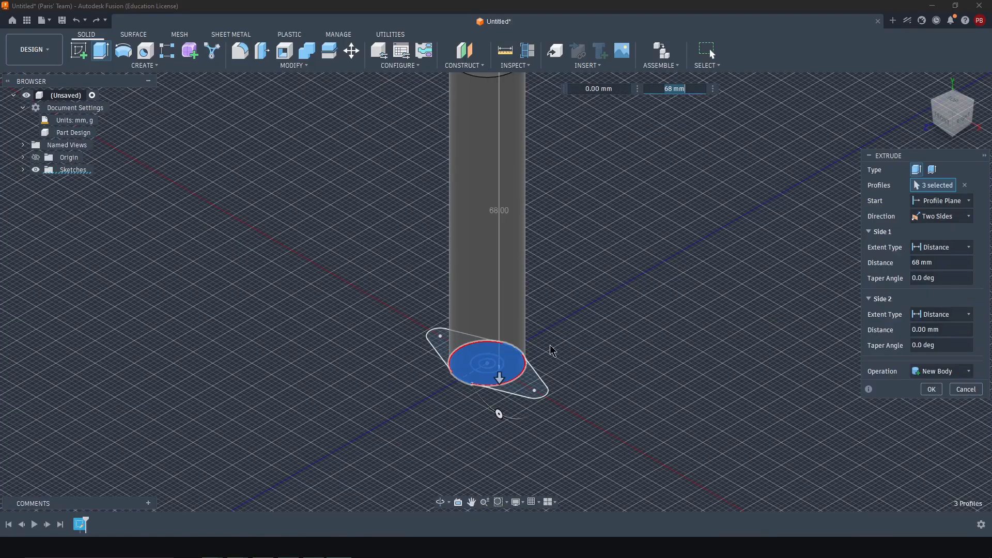
drag(510, 381, 511, 436)
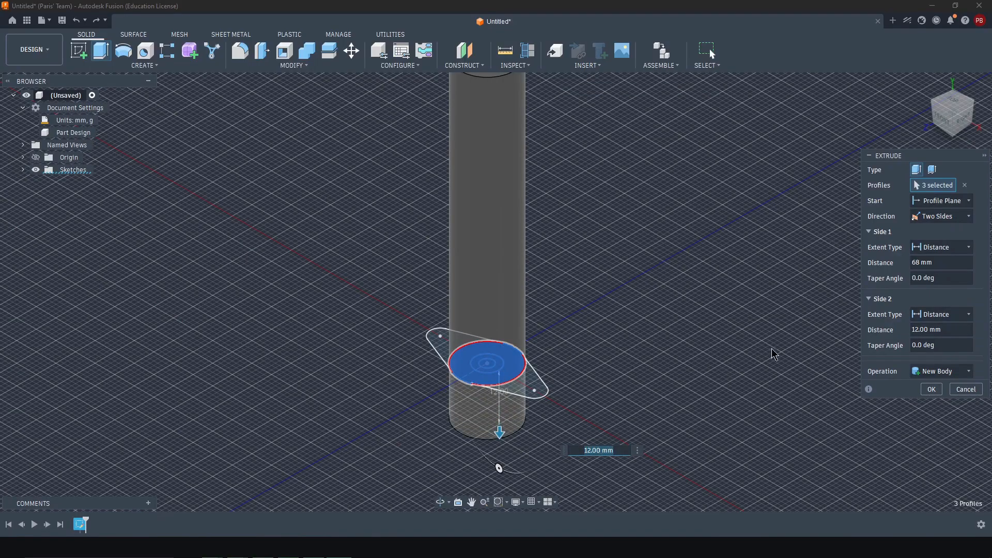
Step: Try the Symmetric direction for the extrusion and set the direction back to One Side
click(951, 217)
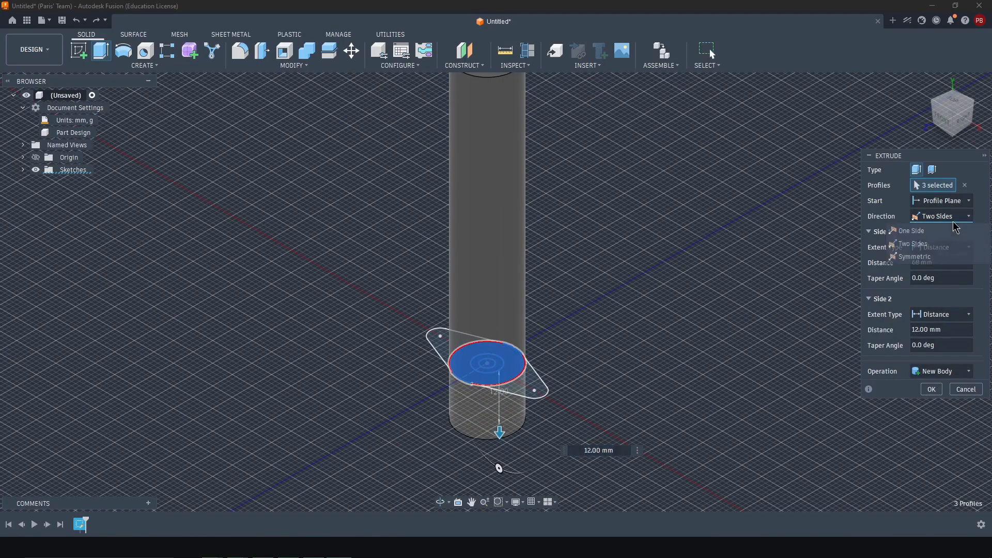
click(947, 258)
middle_drag(638, 375, 648, 393)
click(957, 217)
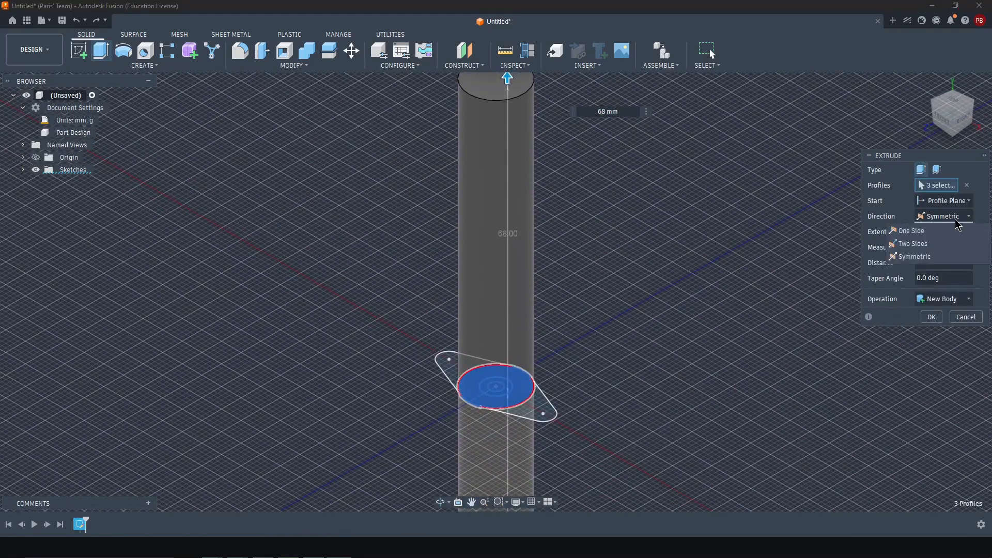
click(959, 233)
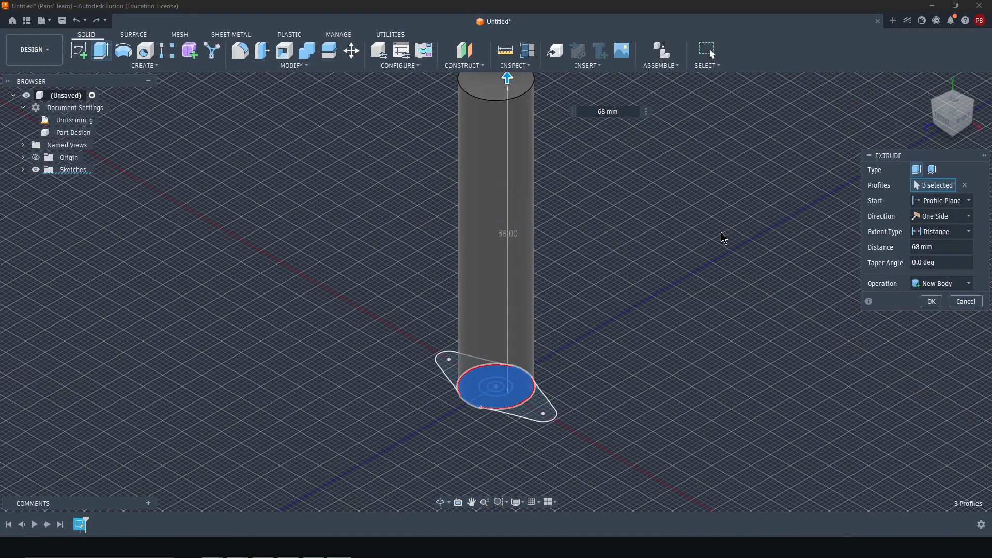
Step: Review the extent type and operation choices, and complete the extrusion as a new body with a Distance extent
middle_drag(722, 233, 728, 259)
click(932, 234)
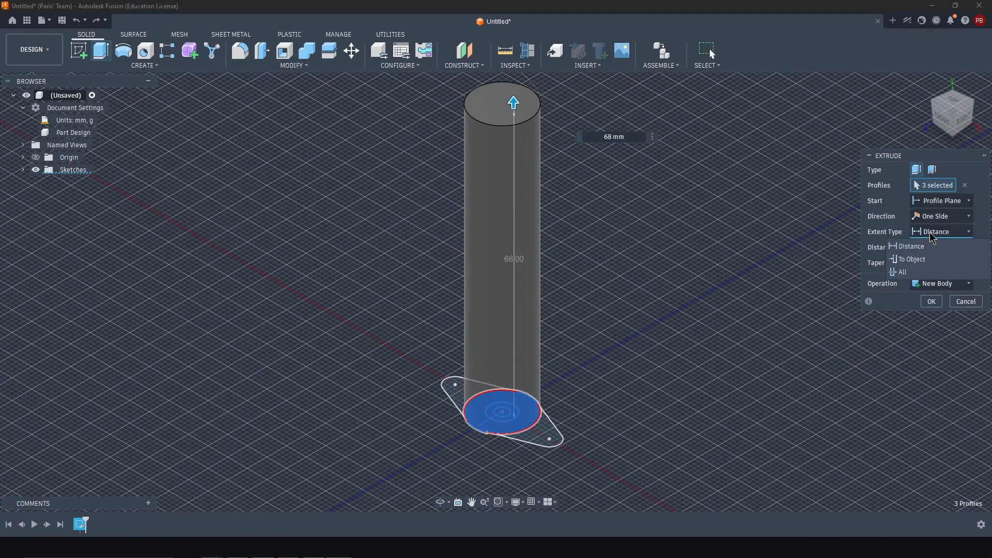
click(932, 237)
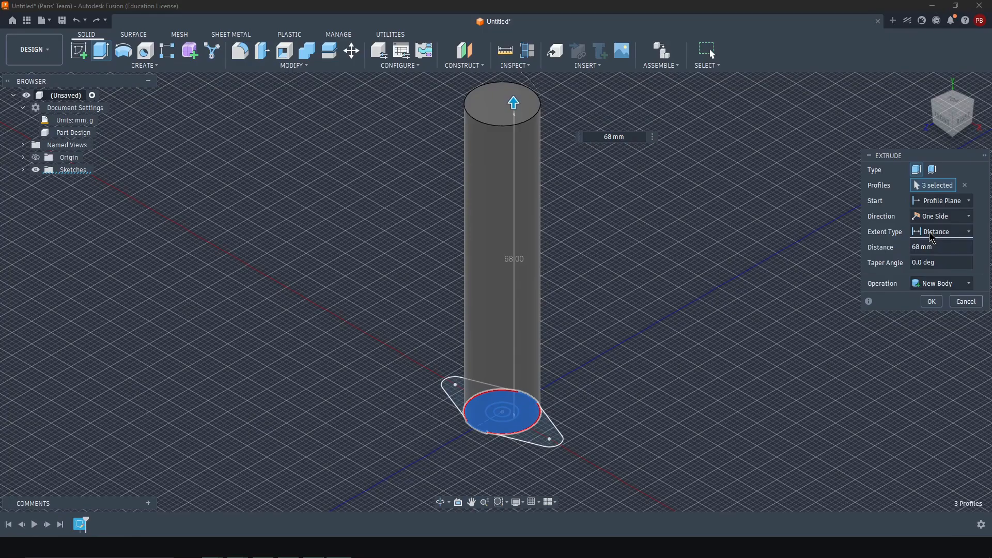
click(929, 285)
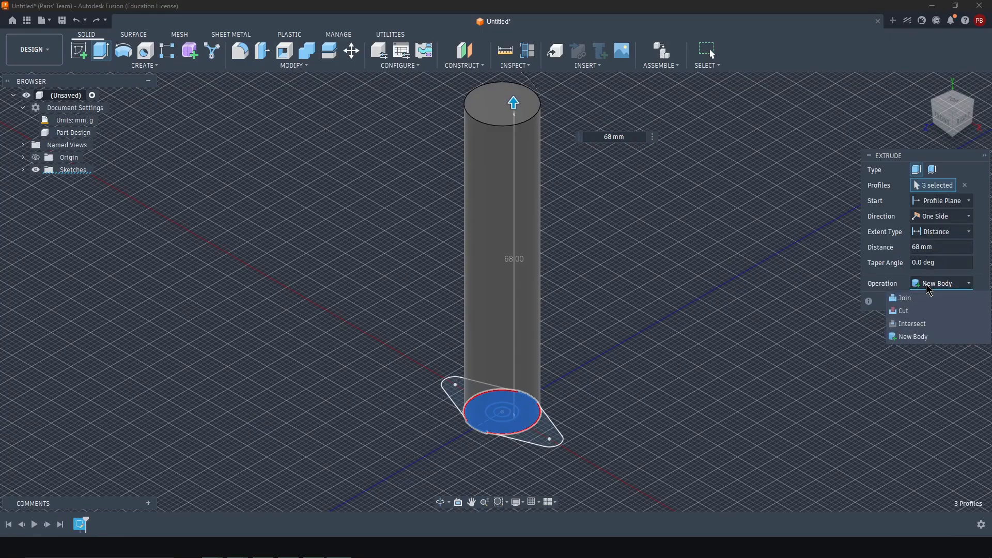
click(929, 286)
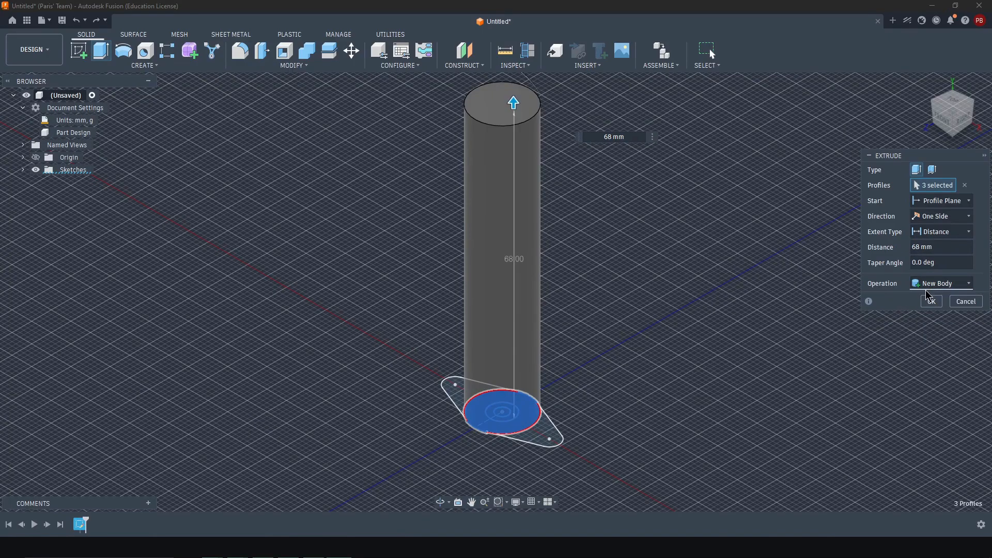
click(930, 301)
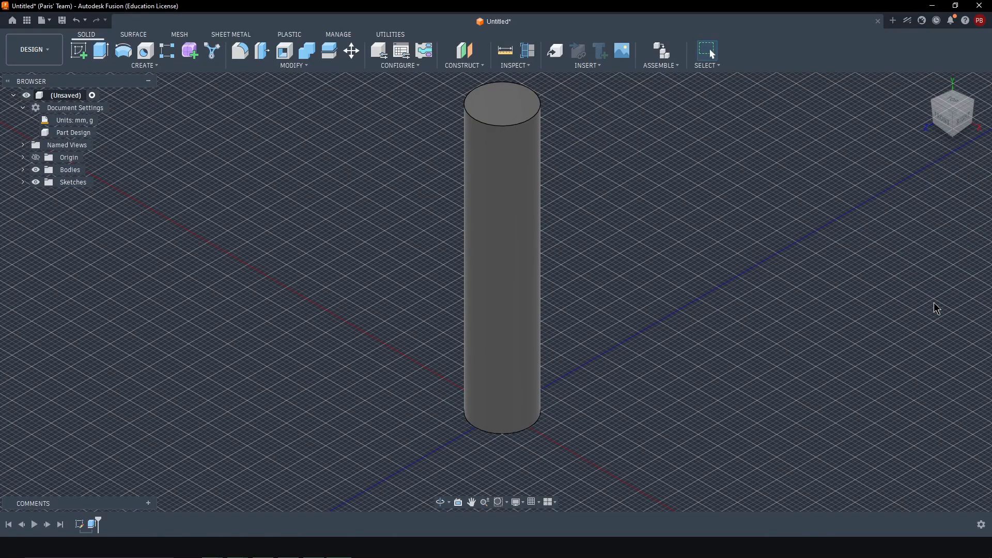
Step: Make Sketch1 visible again at the base of the cylinder
shift+middle_drag(616, 330, 637, 246)
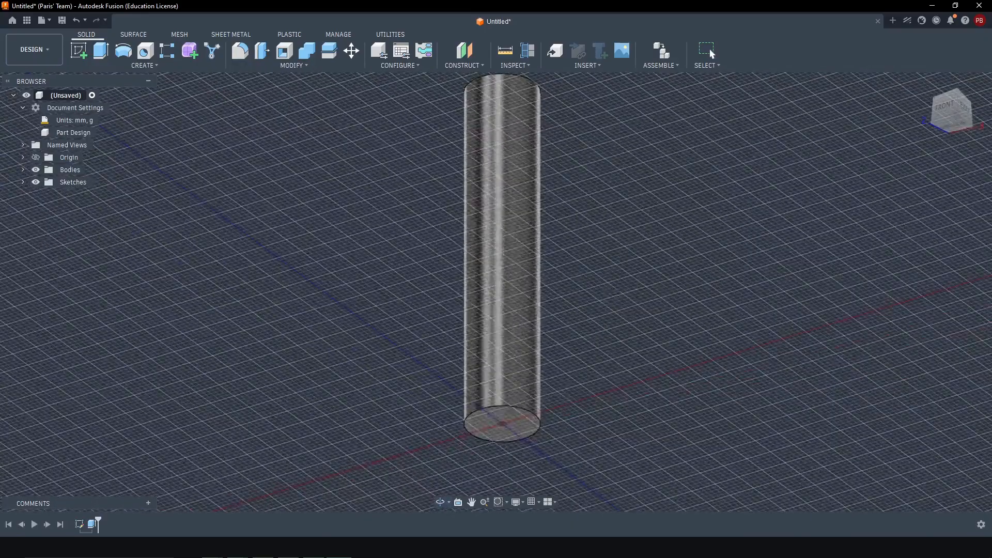
scroll(488, 424, up, 3)
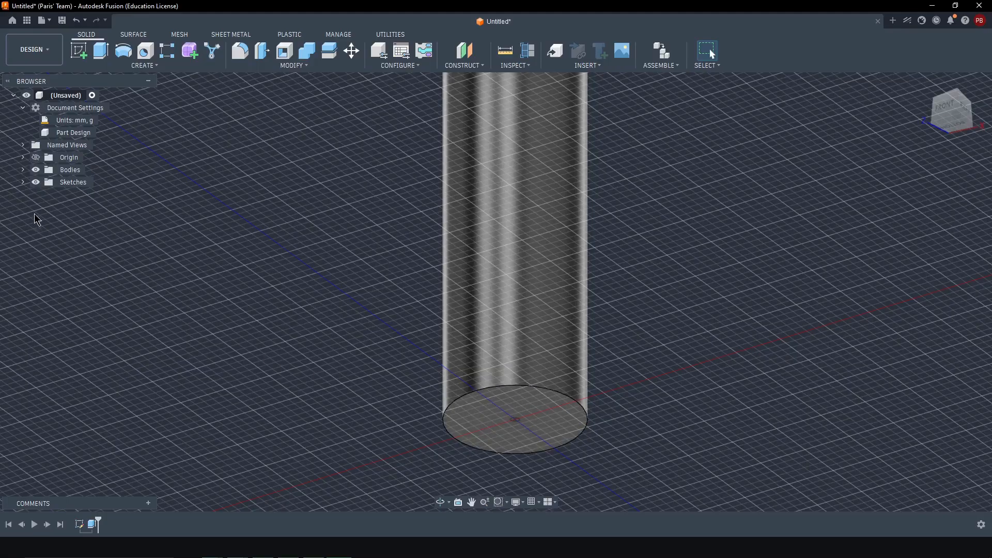
click(22, 183)
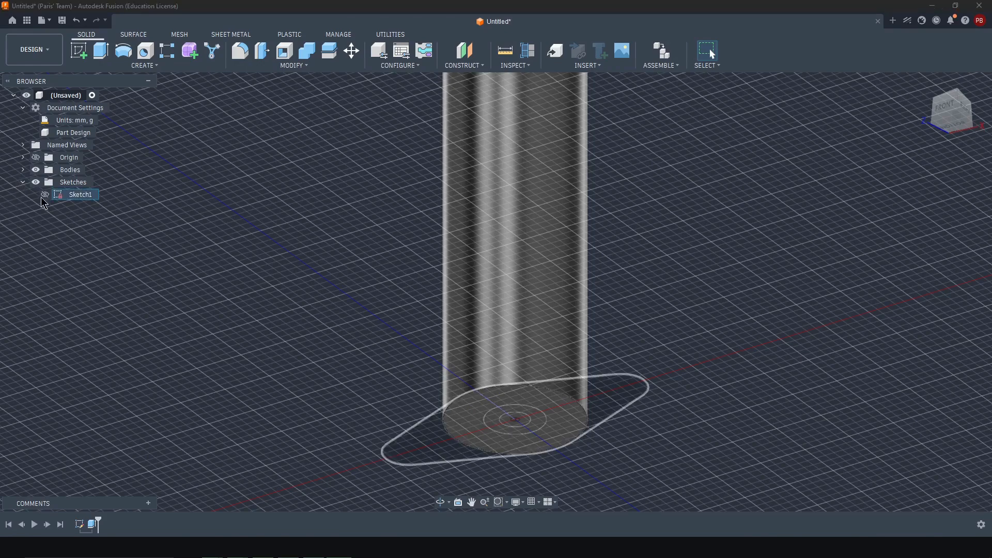
click(43, 196)
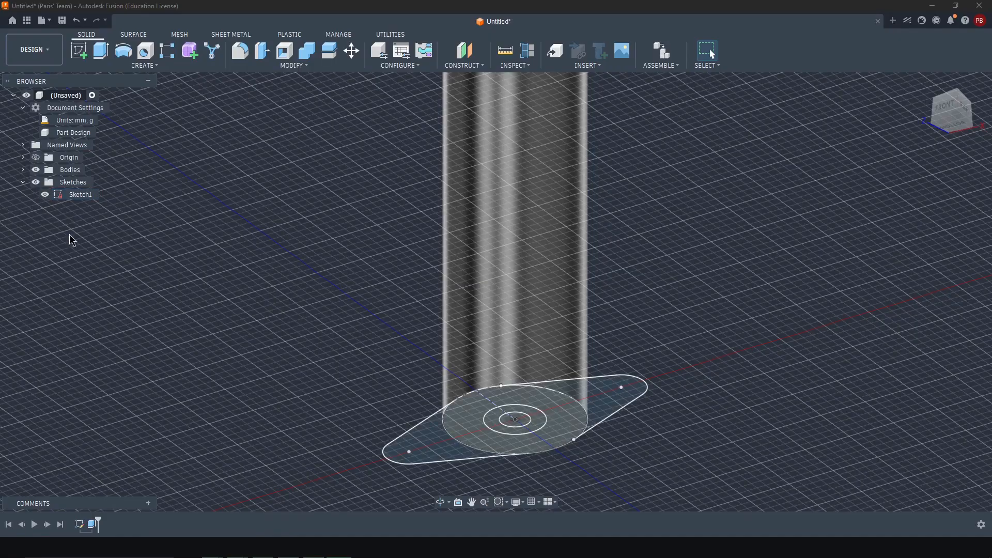
Step: Extrude the two inner circular profiles -3 mm, joining them to the cylinder as a boss below its base
middle_drag(303, 332, 310, 251)
scroll(493, 401, up, 4)
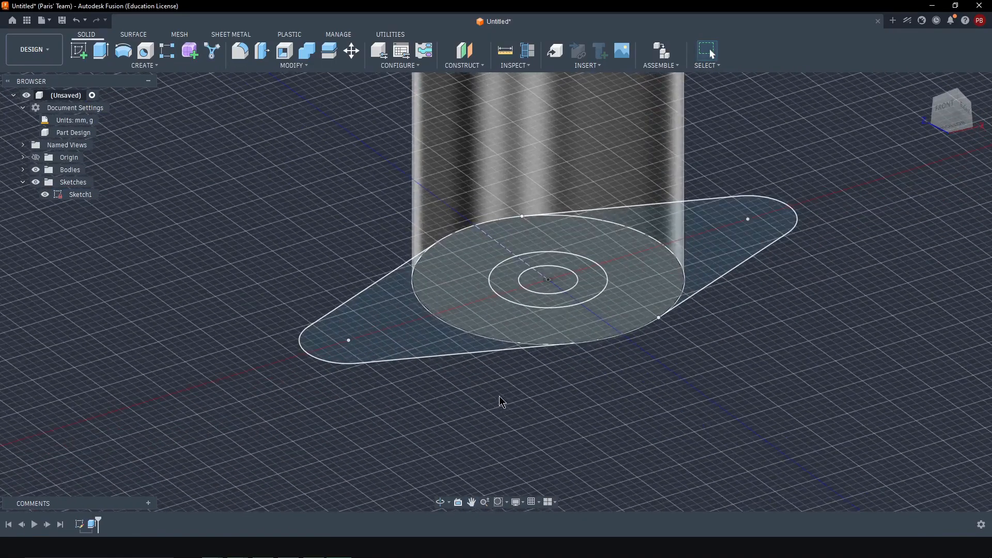
mouse_move(505, 385)
shift+middle_down()
mouse_move(474, 356)
mouse_move(521, 355)
shift+middle_up()
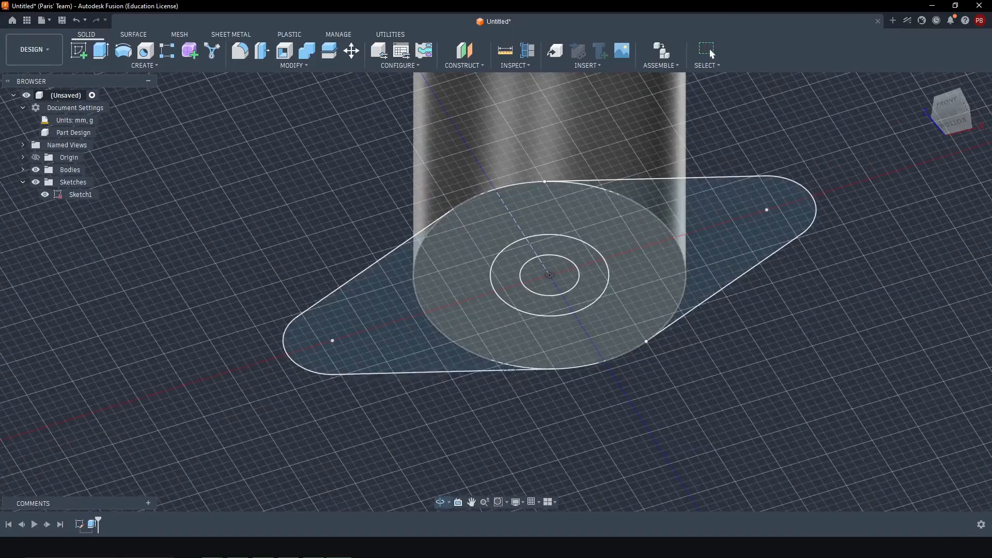
click(101, 50)
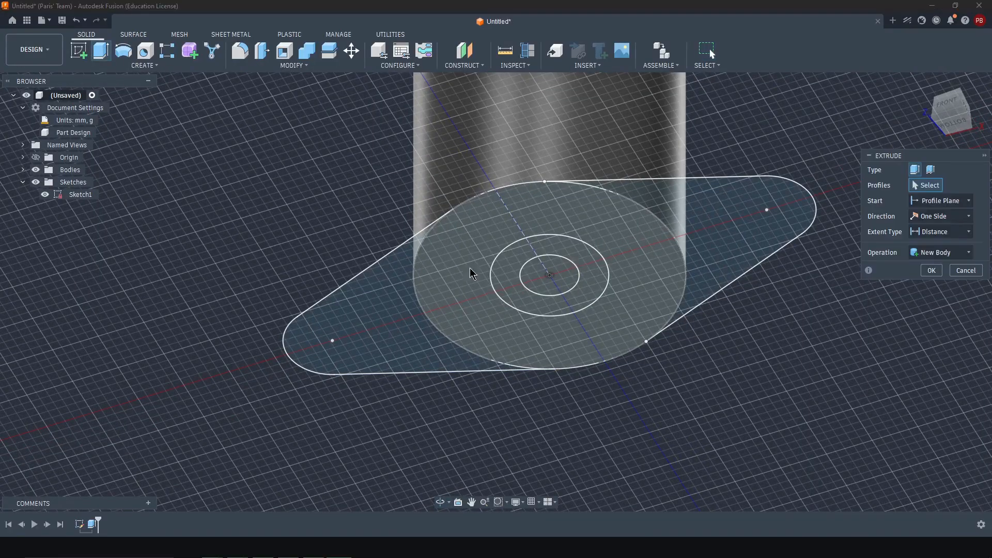
click(598, 272)
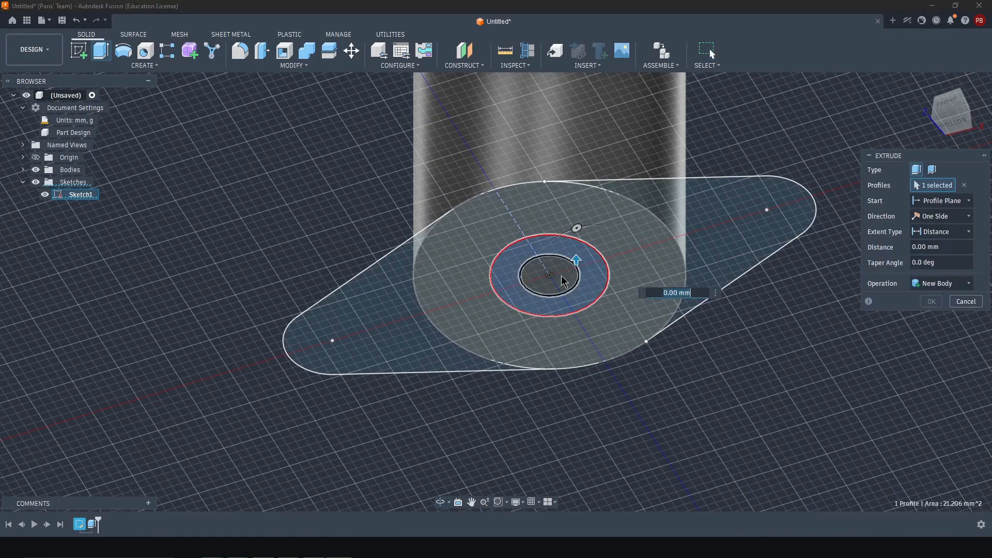
click(562, 276)
shift+middle_drag(424, 355, 438, 377)
text(3)
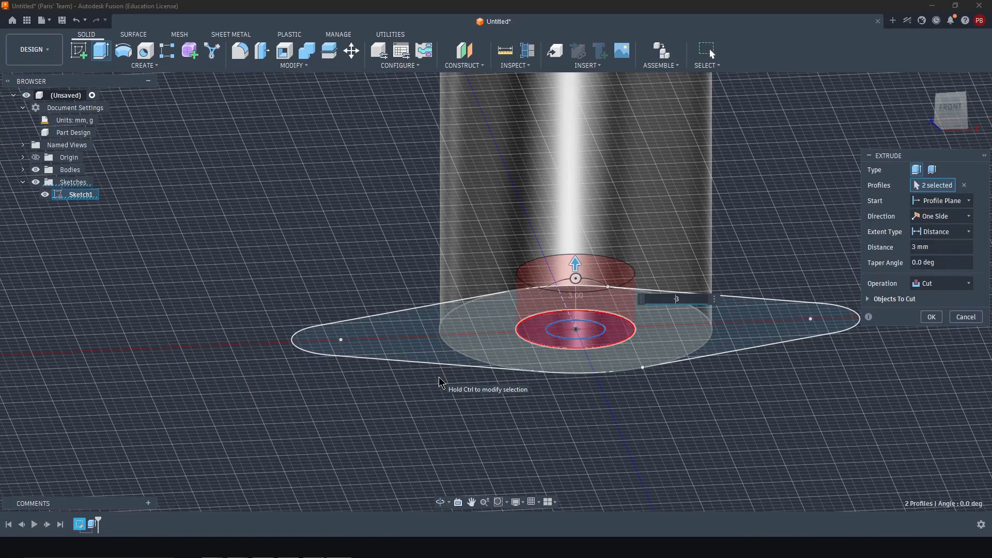
key(Return)
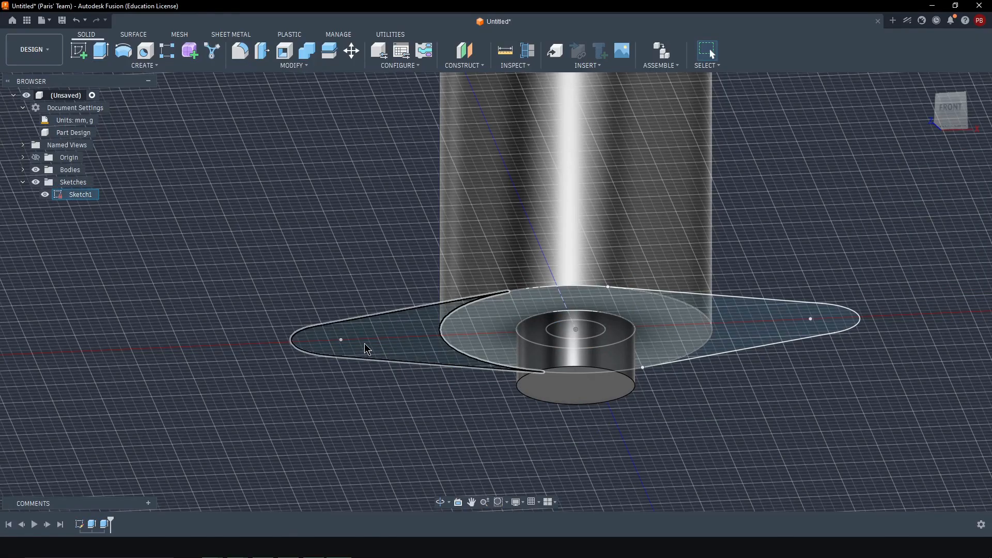
Step: Edit the boss extrusion to a distance of 3 mm and the Cut operation, recessing it into the cylinder's base
double_click(106, 525)
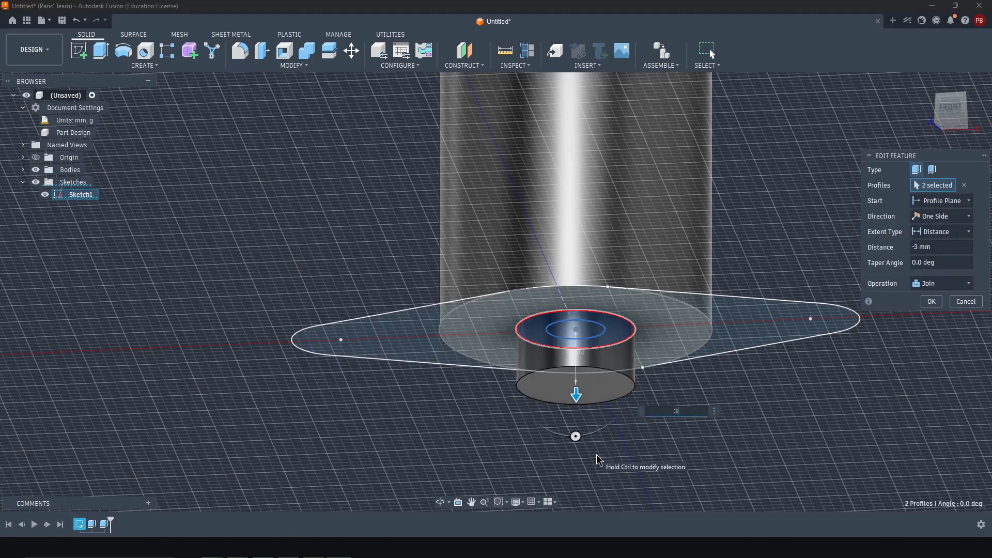
click(925, 283)
click(928, 312)
middle_drag(710, 414, 709, 289)
click(923, 316)
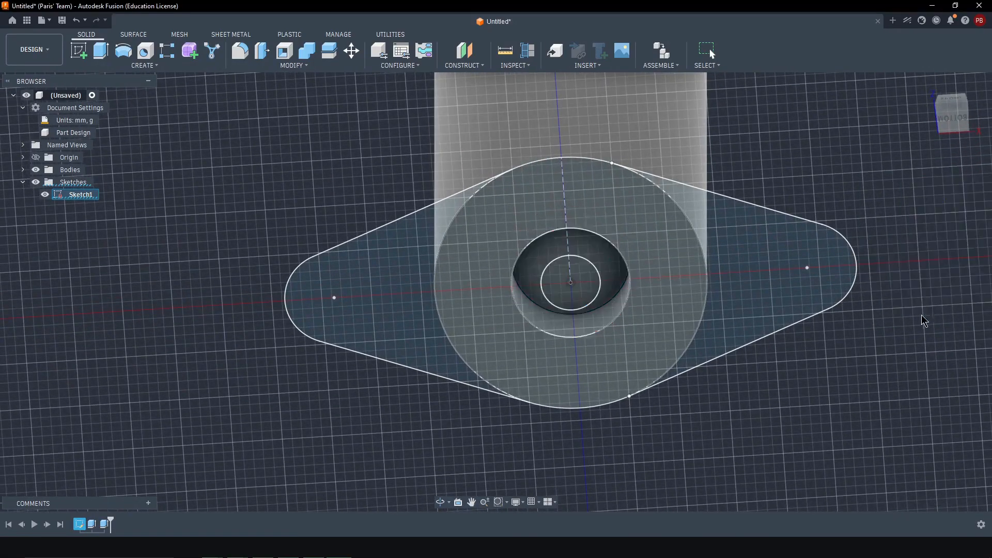
Step: Edit the recess extrusion to a distance of -3 mm with the Join operation, making it a boss below the cylinder's base
scroll(532, 293, up, 5)
mouse_move(649, 405)
shift+middle_down()
mouse_move(649, 321)
mouse_move(642, 330)
shift+middle_up()
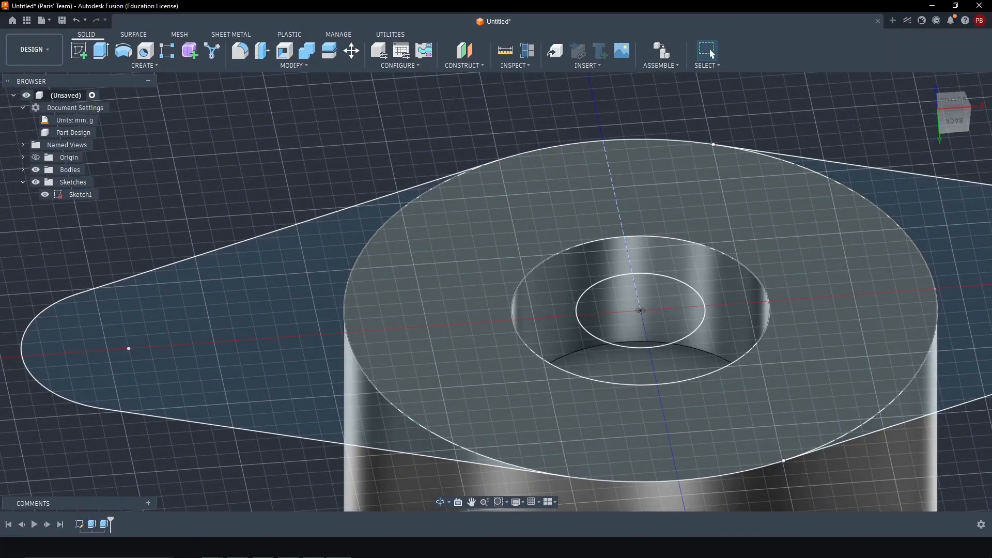
double_click(104, 524)
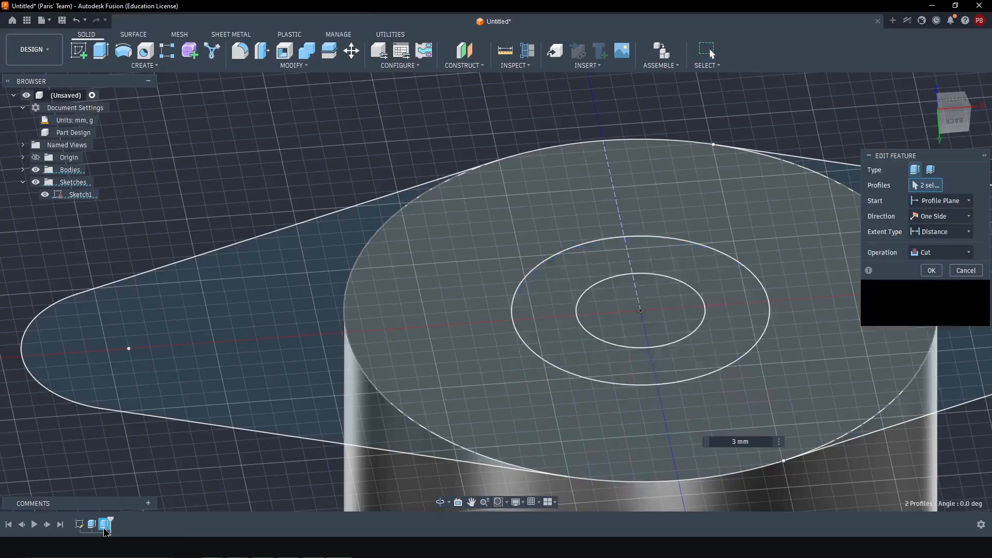
text(-3)
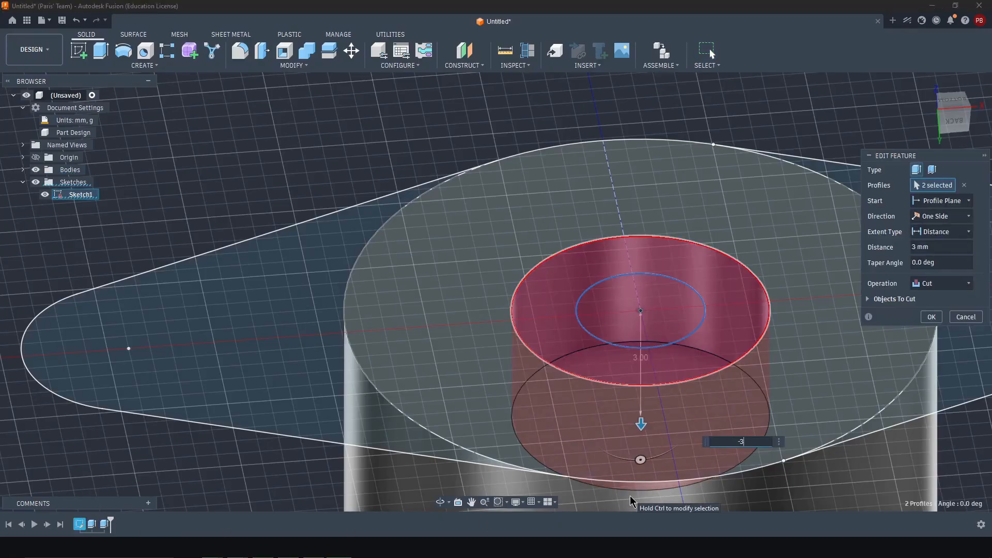
click(959, 286)
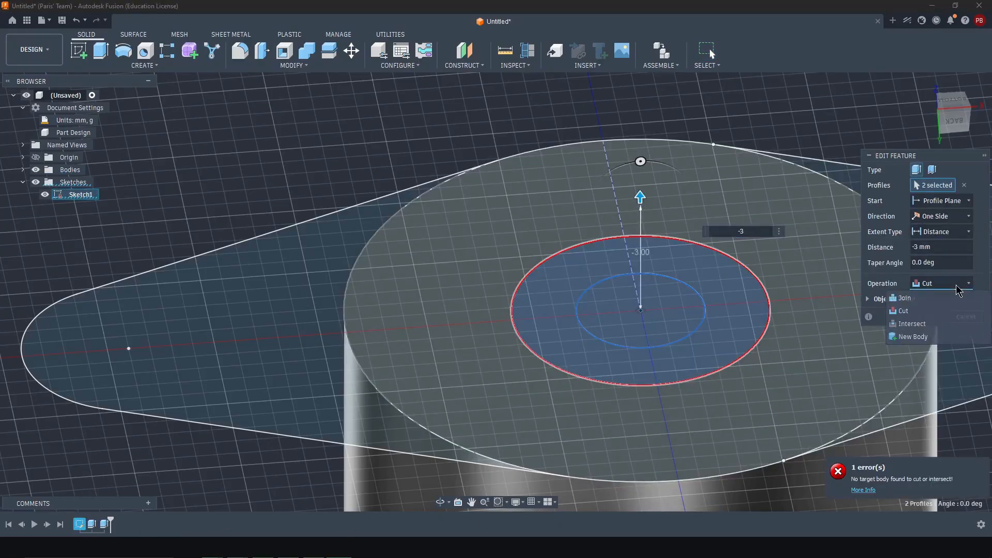
click(951, 299)
click(938, 307)
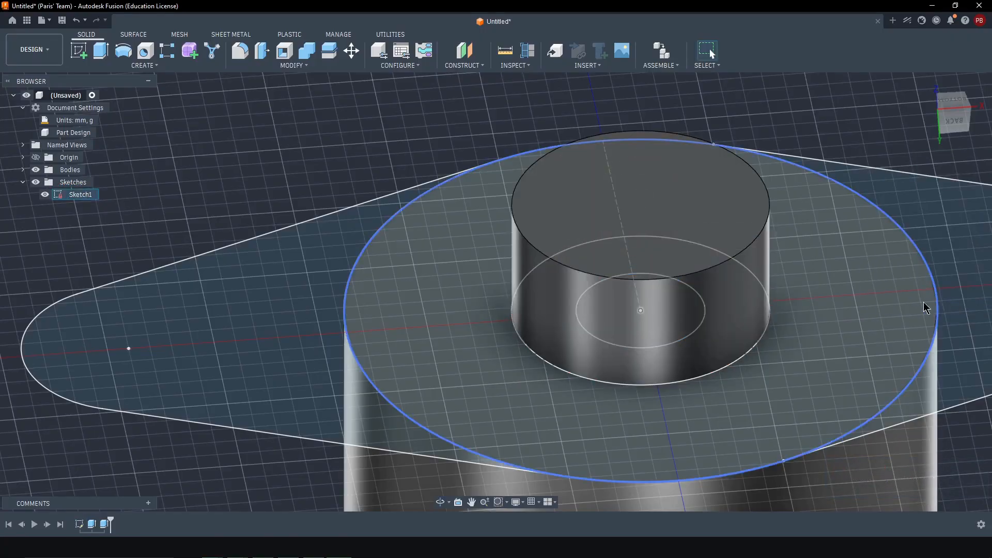
Step: Loft from the cylinder's base face to the end face of the boss, using the Join operation
mouse_move(924, 302)
shift+middle_down()
mouse_move(827, 249)
mouse_move(619, 274)
mouse_move(292, 291)
shift+middle_up()
mouse_move(388, 253)
shift+middle_down()
mouse_move(385, 320)
mouse_move(397, 199)
shift+middle_up()
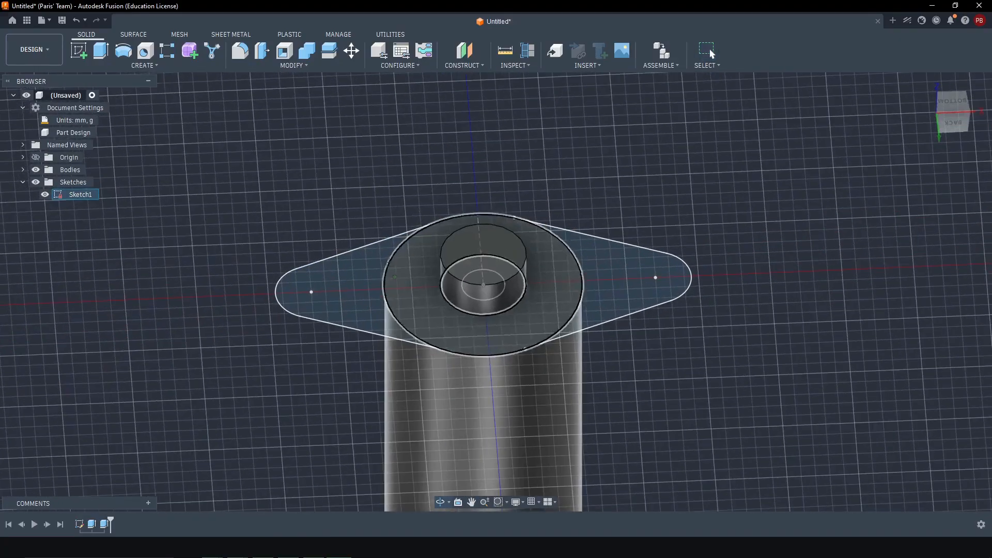
click(150, 67)
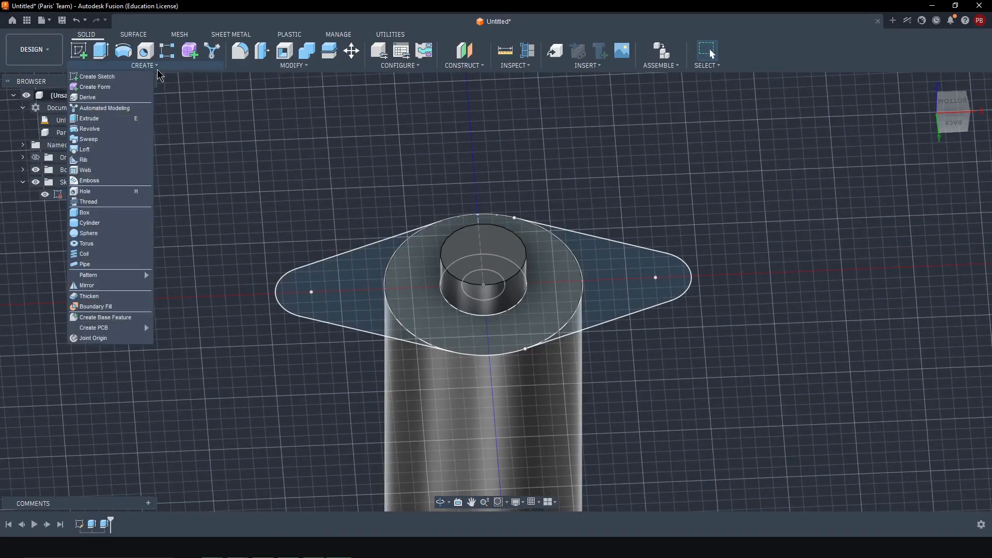
click(130, 153)
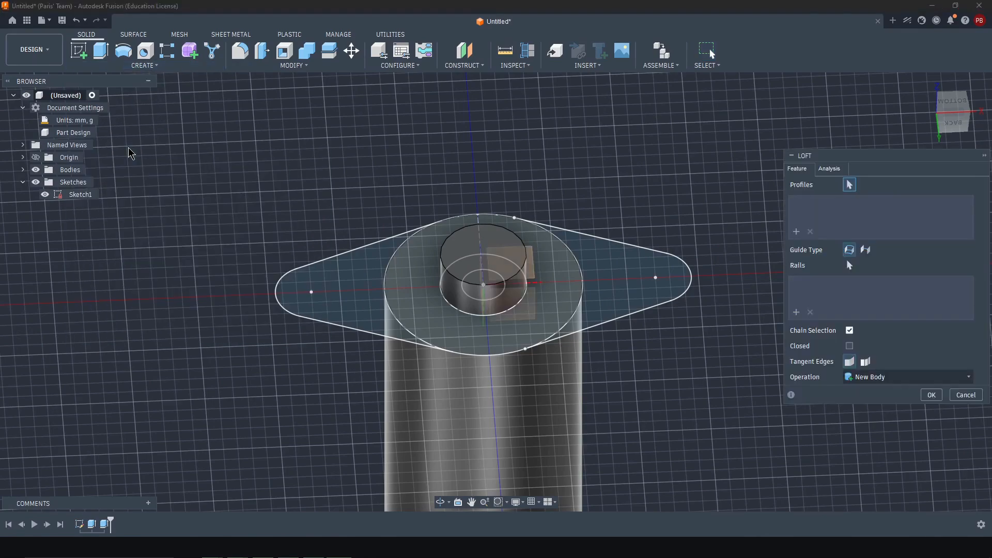
click(490, 267)
click(490, 267)
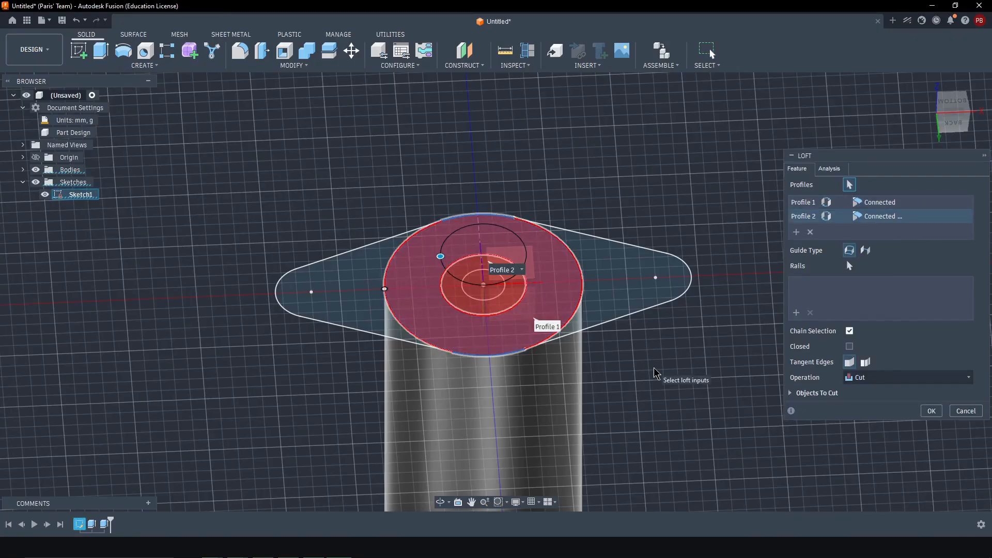
click(861, 379)
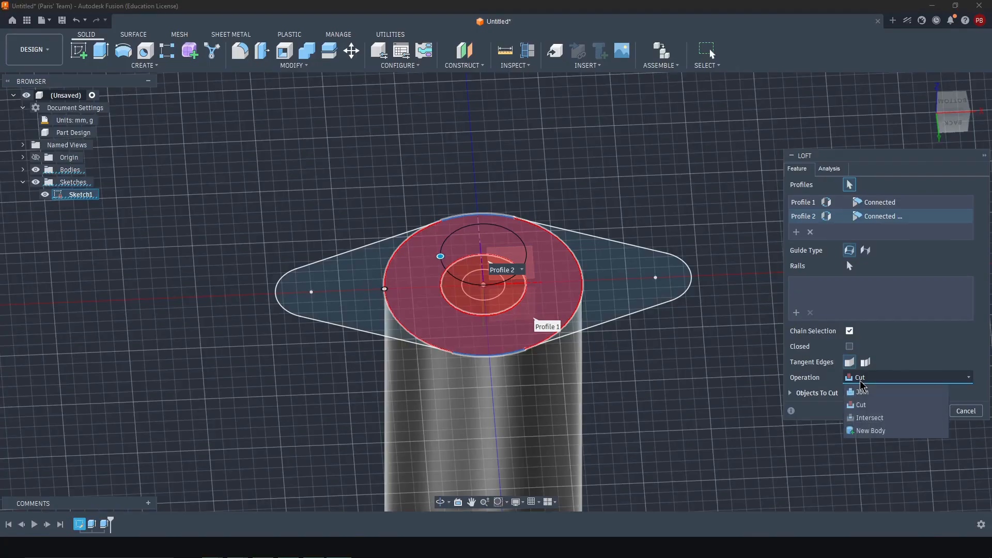
click(862, 392)
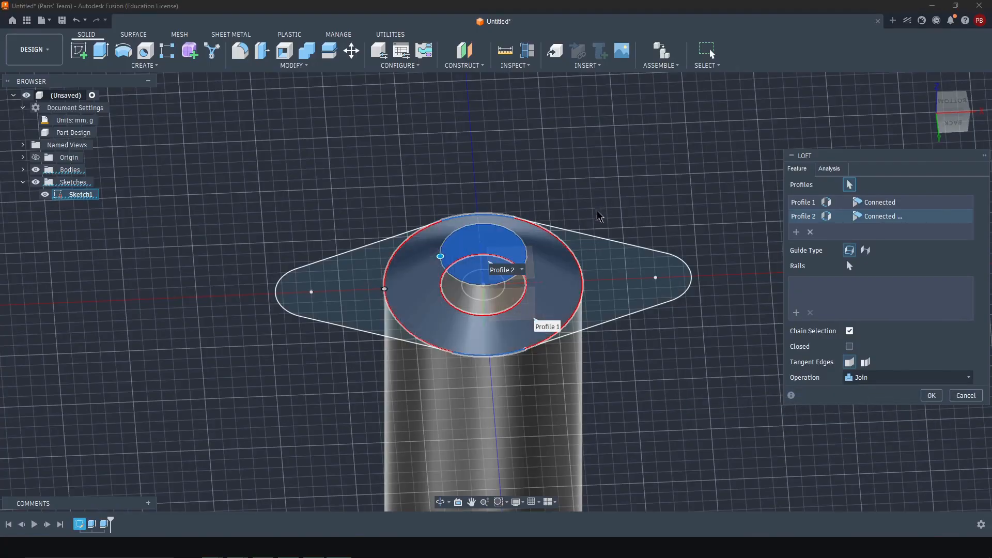
shift+middle_drag(599, 216, 567, 252)
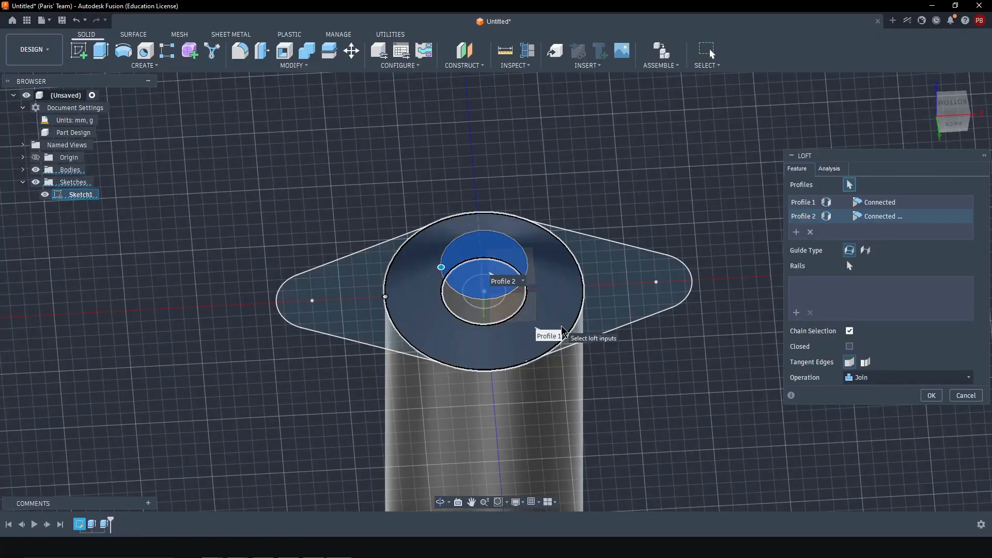
click(934, 396)
Step: Examine the tapered loft face at the cylinder's base from below
shift+middle_drag(789, 386, 519, 241)
scroll(519, 240, down, 5)
shift+middle_drag(479, 378, 470, 370)
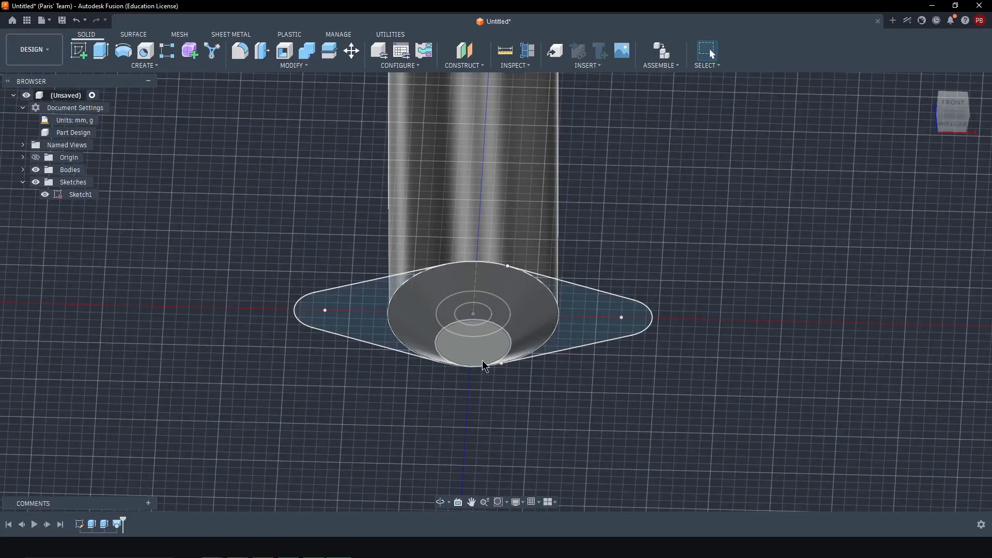
scroll(476, 312, up, 6)
click(472, 318)
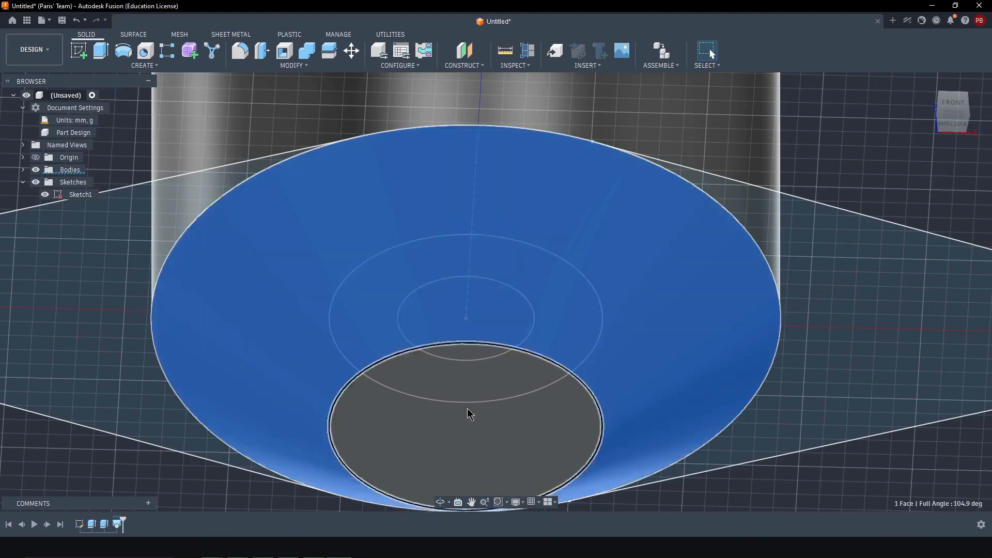
scroll(485, 337, down, 1)
scroll(486, 337, down, 4)
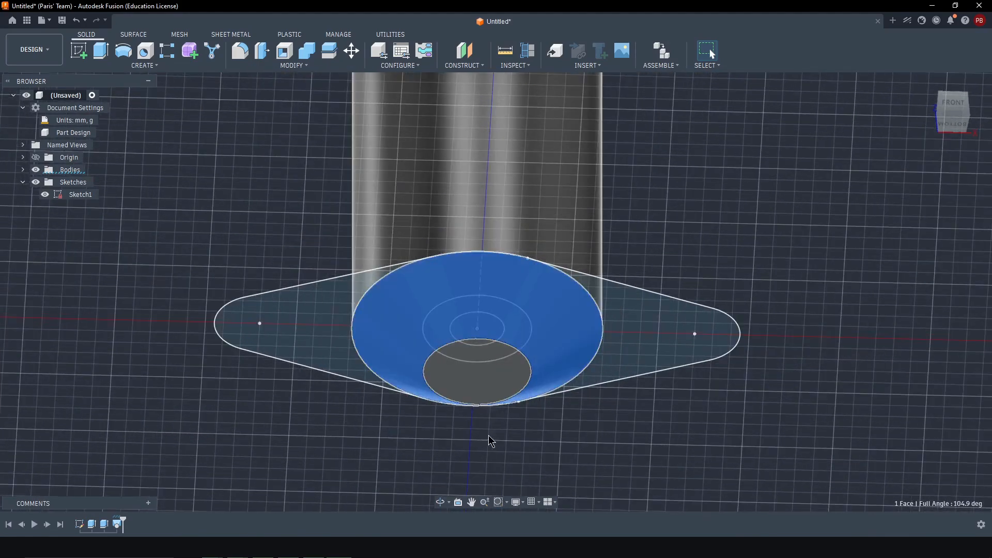
click(490, 437)
scroll(496, 433, down, 2)
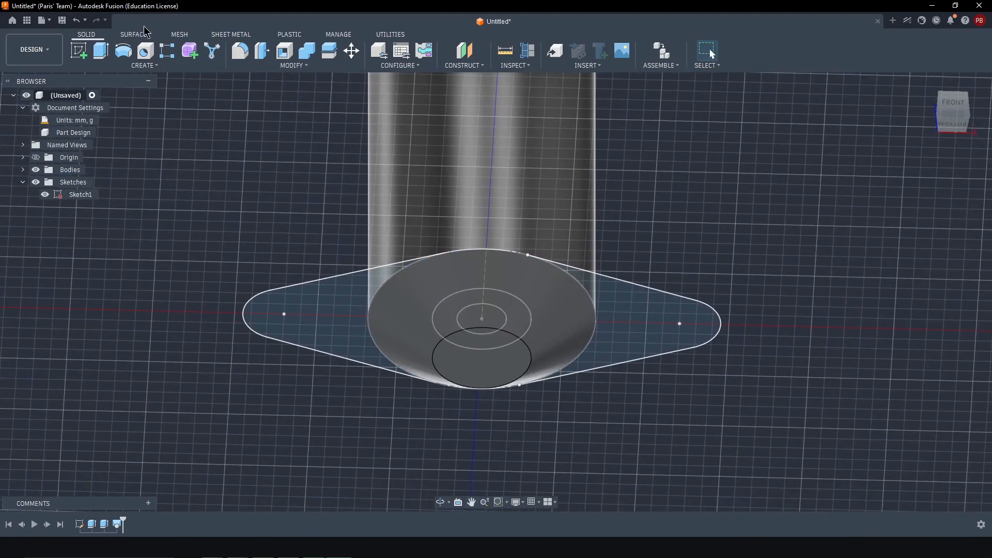
click(101, 51)
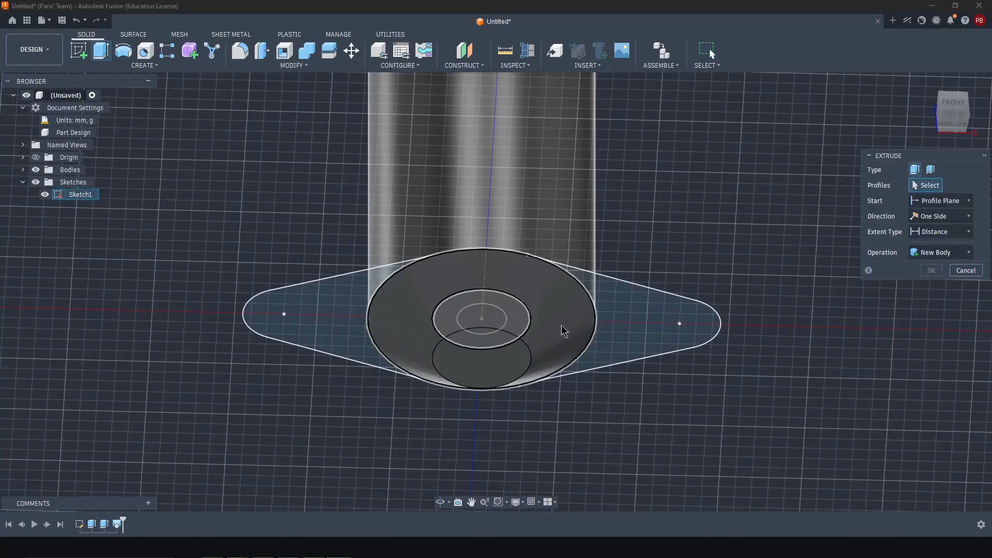
click(966, 270)
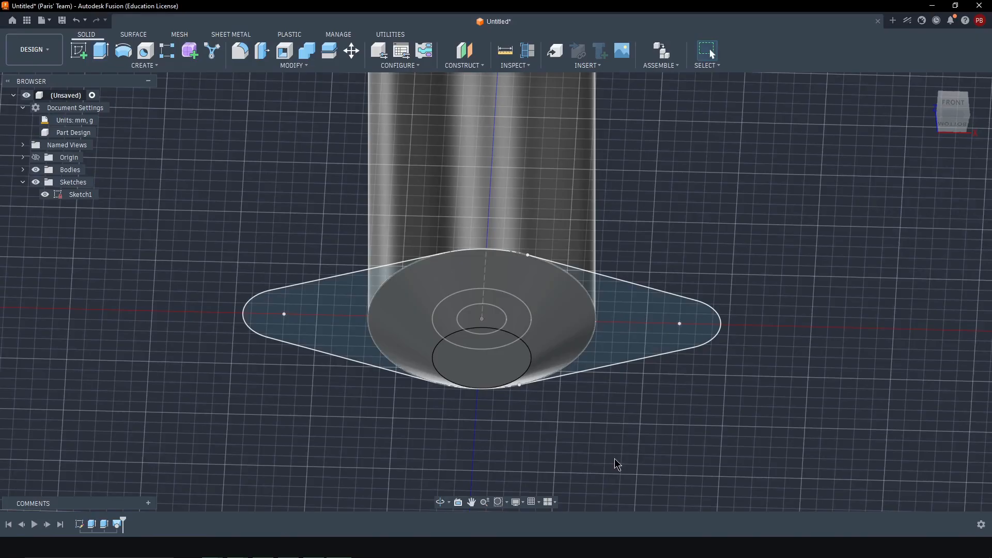
middle_drag(608, 444, 630, 446)
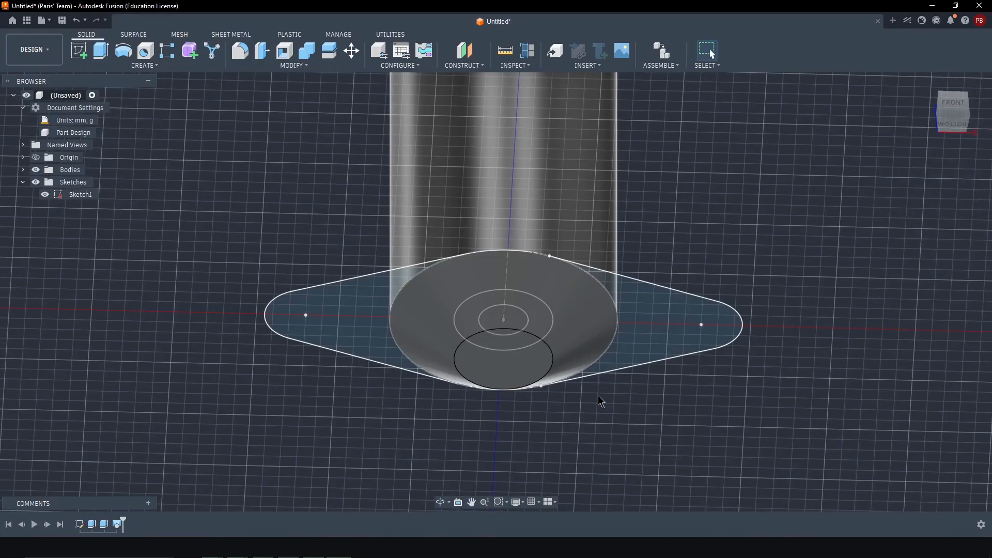
click(510, 323)
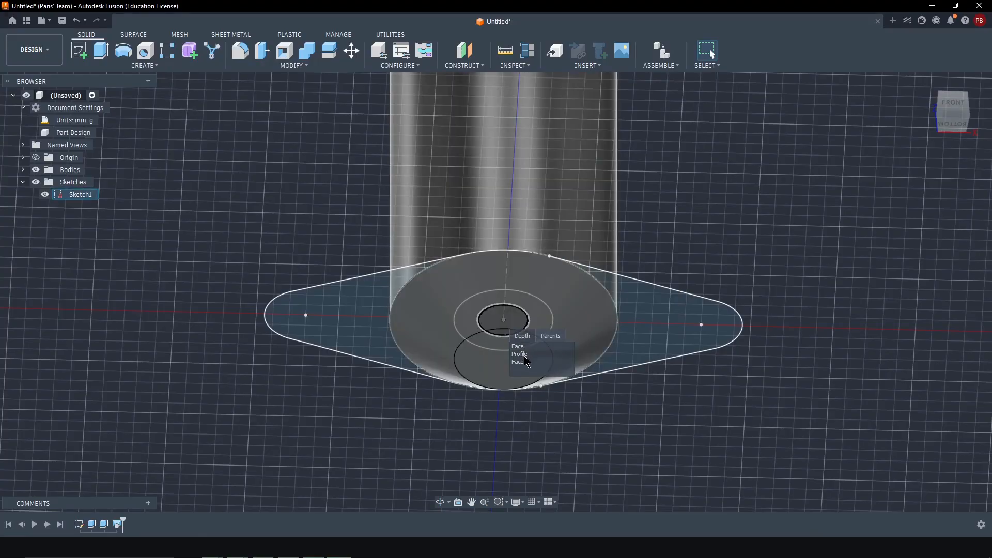
click(524, 356)
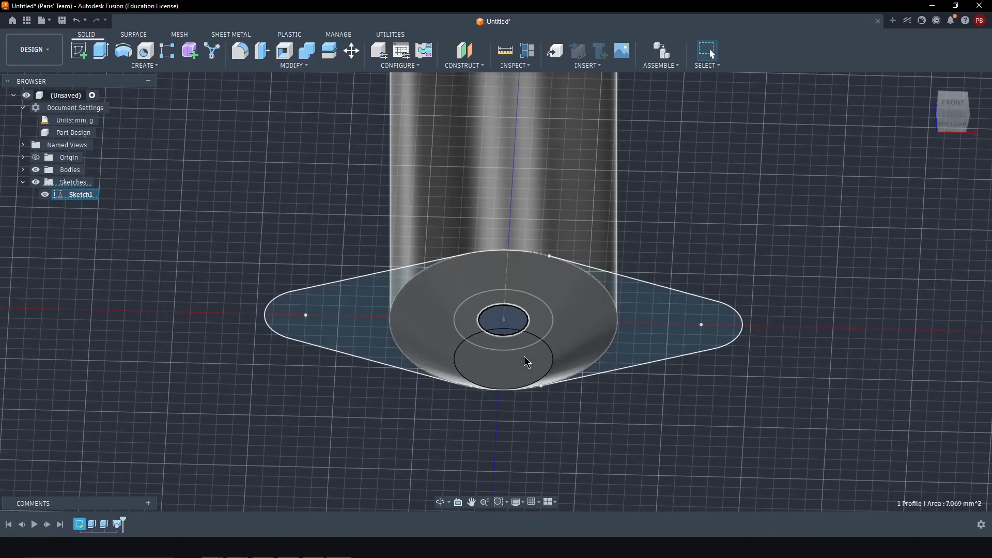
scroll(512, 325, up, 5)
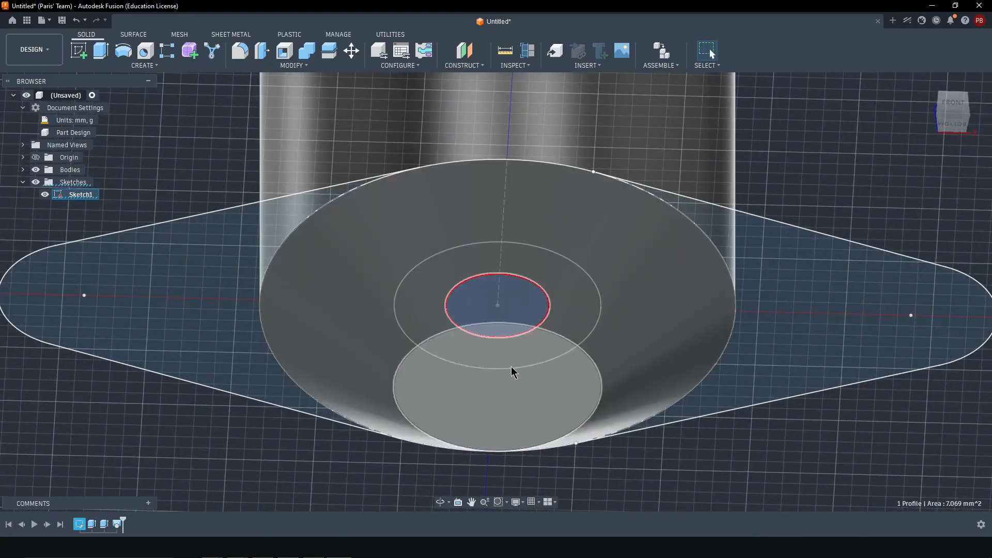
click(700, 436)
scroll(699, 435, down, 5)
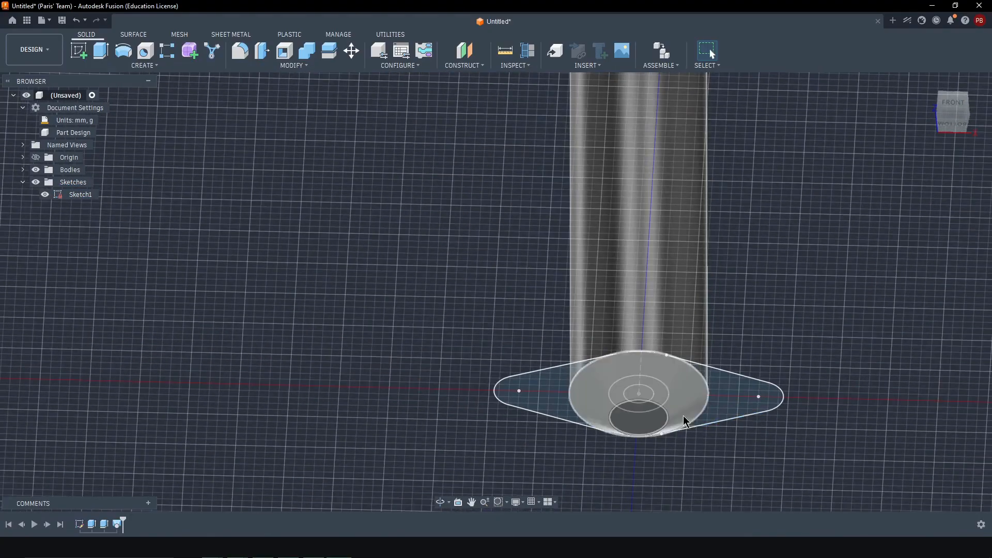
click(686, 387)
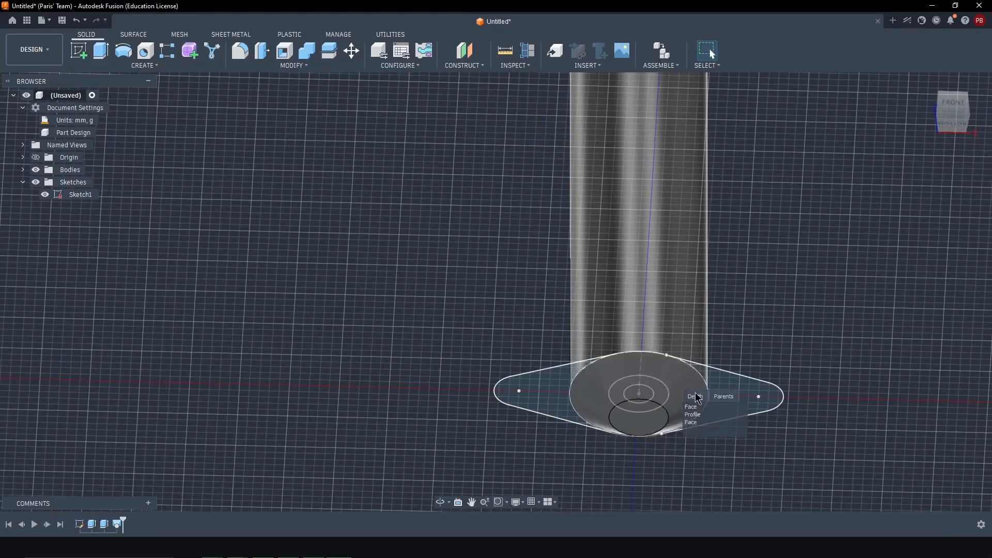
click(675, 473)
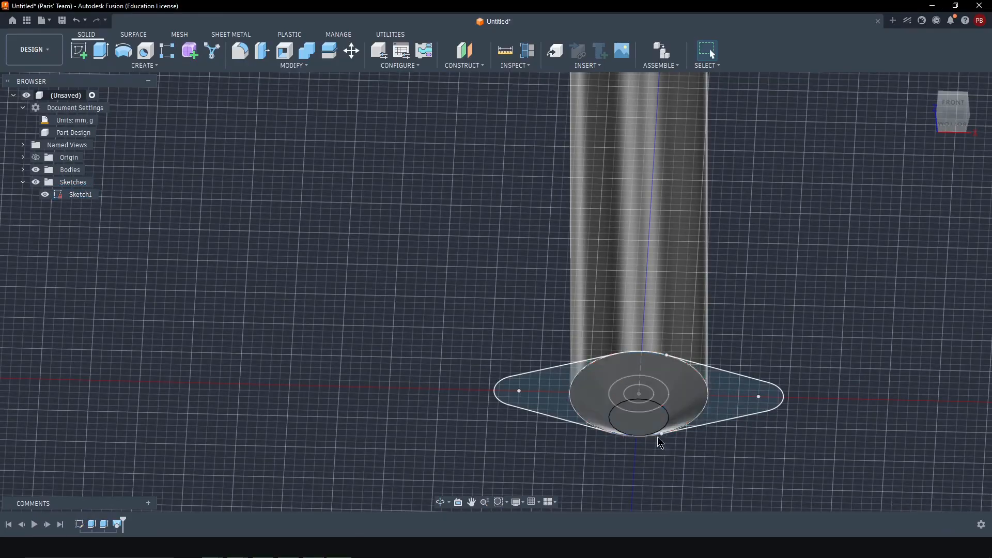
Step: Extrude the smallest circle profile hidden inside the loft -4 mm, starting from the loft's flat end face as the object, with the Join operation
click(633, 393)
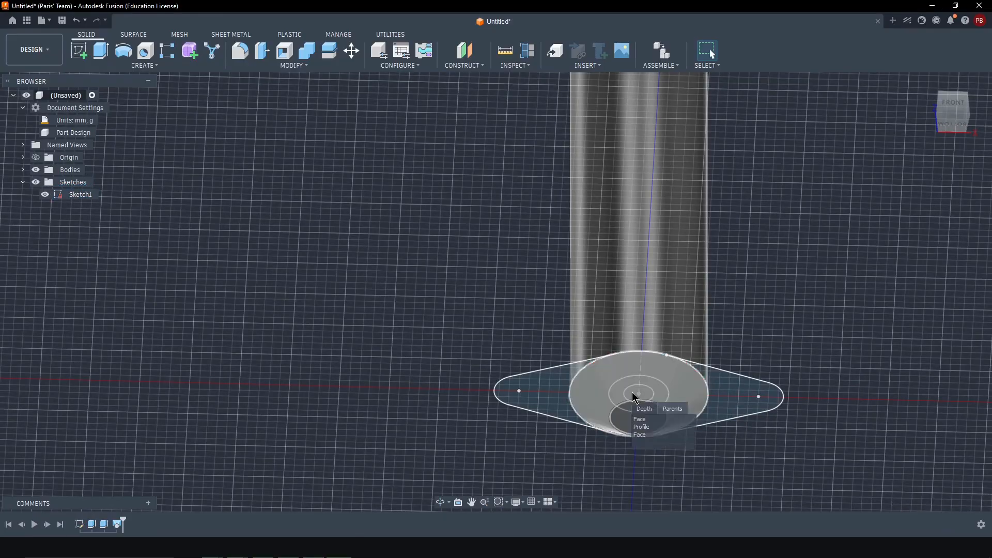
click(651, 433)
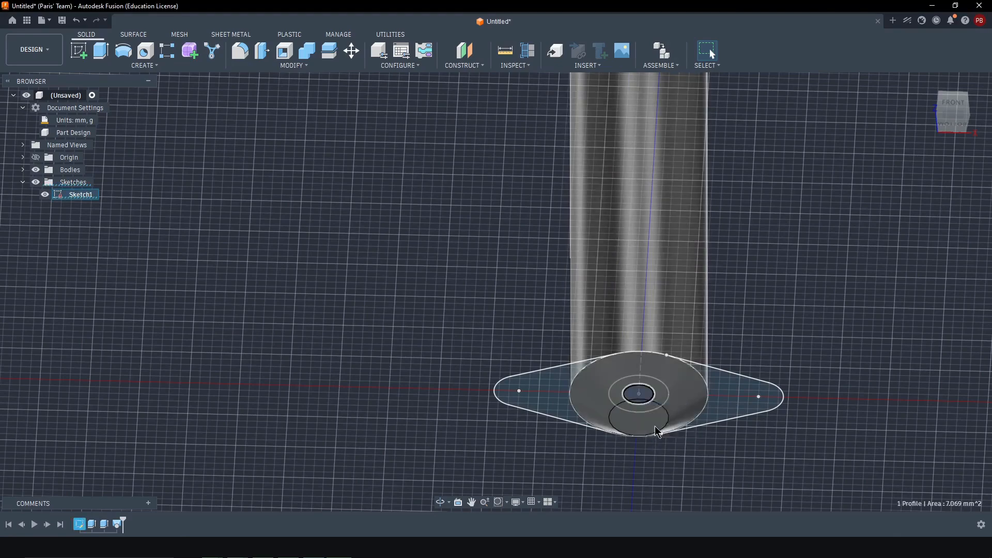
scroll(671, 432, up, 5)
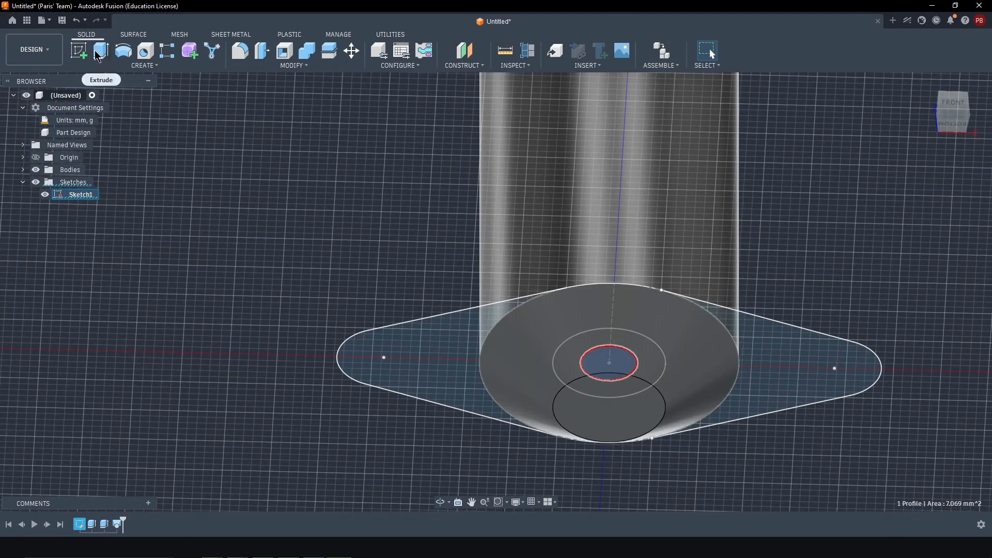
click(100, 51)
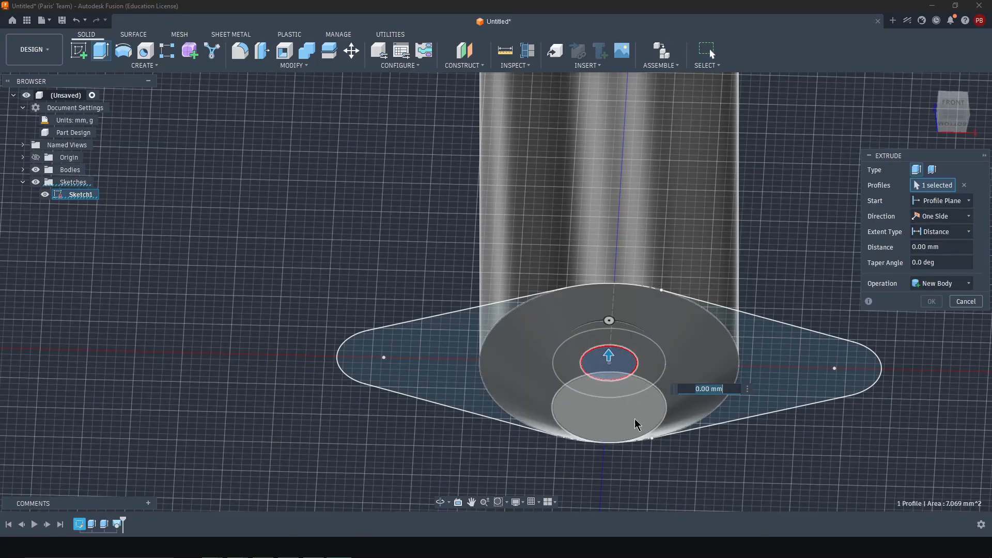
click(933, 201)
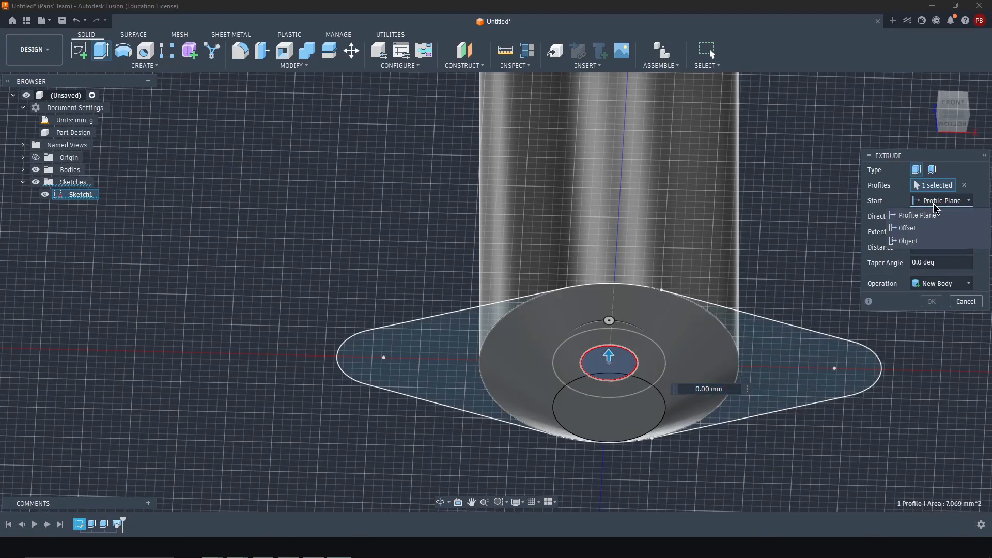
click(909, 241)
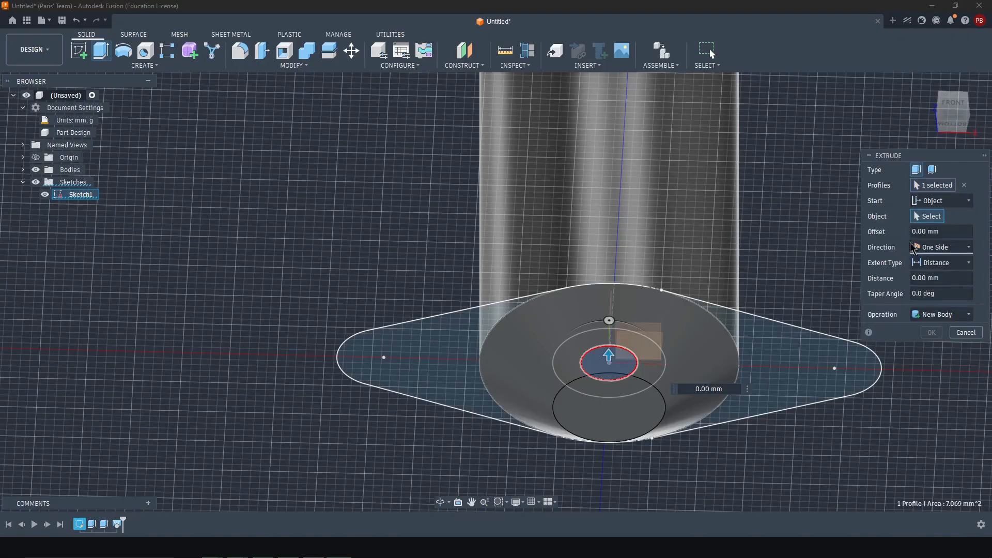
click(622, 417)
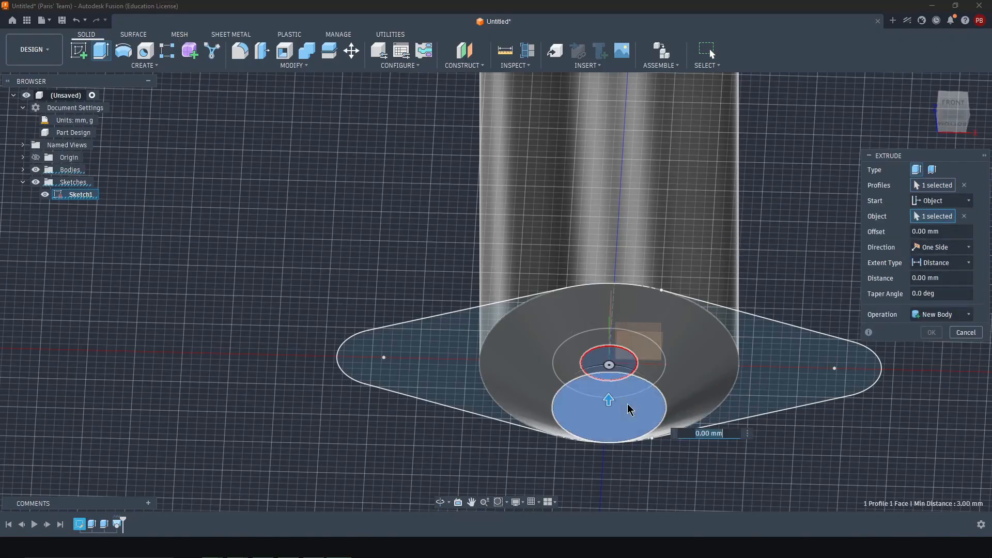
drag(608, 400, 610, 459)
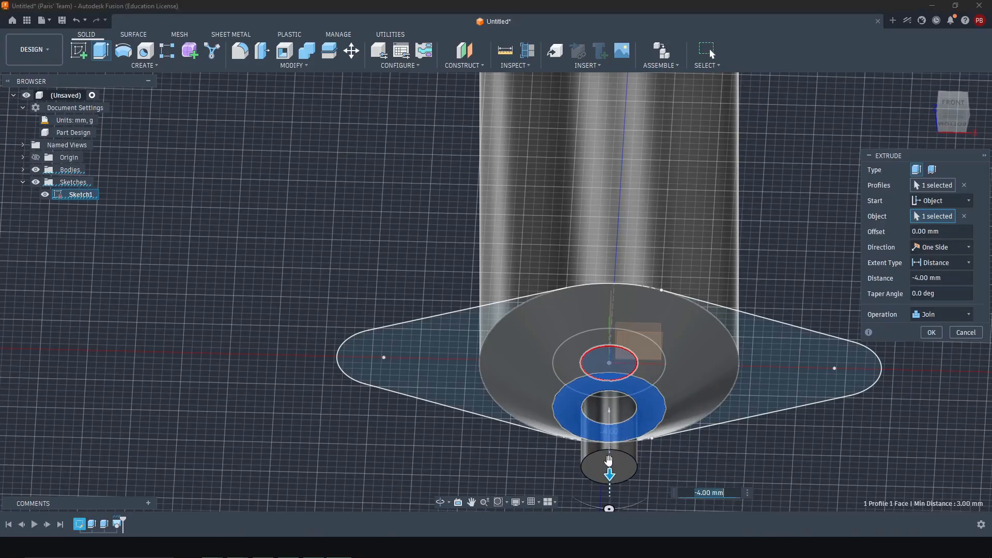
middle_drag(716, 447, 707, 380)
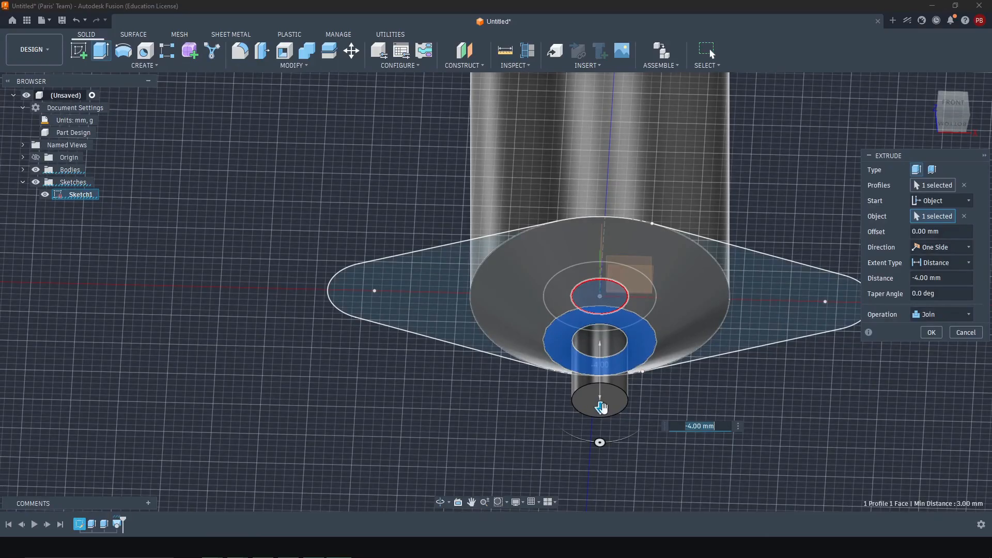
mouse_move(601, 407)
mouse_down()
mouse_move(600, 392)
mouse_move(602, 408)
mouse_up()
click(931, 333)
scroll(700, 354, down, 5)
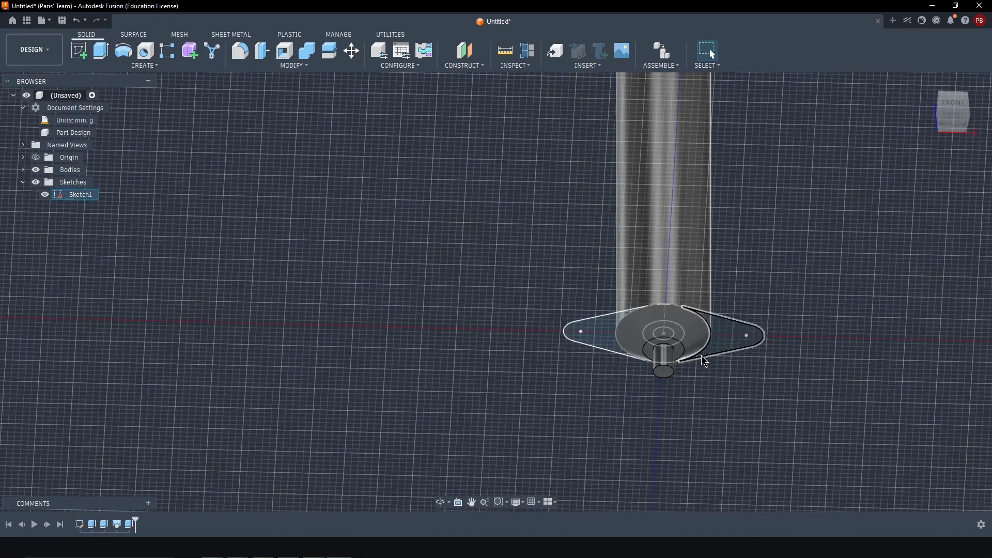
Step: Start an extrusion of the two pointed wing profiles beside the base circle, using the cylinder's top face as the start object
shift+middle_drag(725, 292, 752, 268)
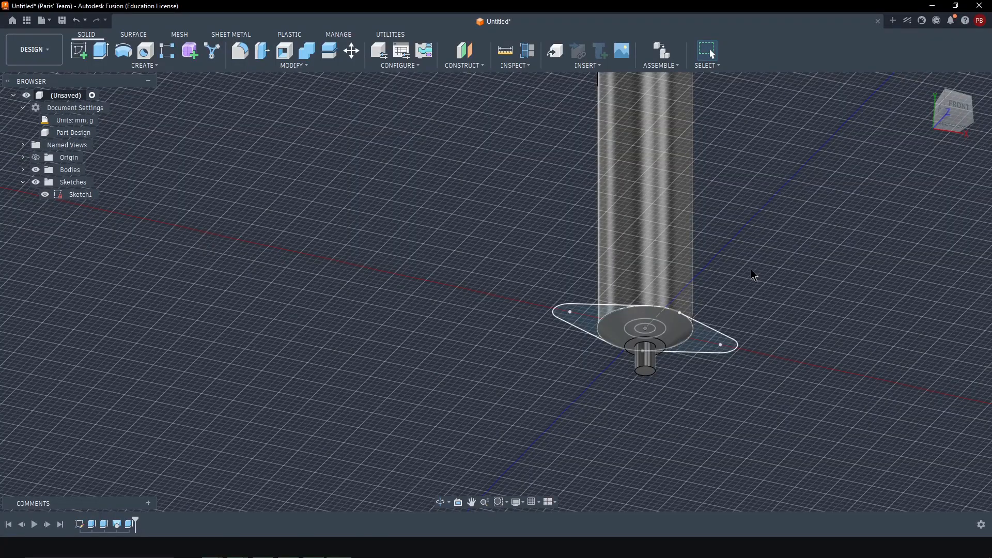
middle_drag(726, 176, 602, 175)
scroll(706, 300, down, 3)
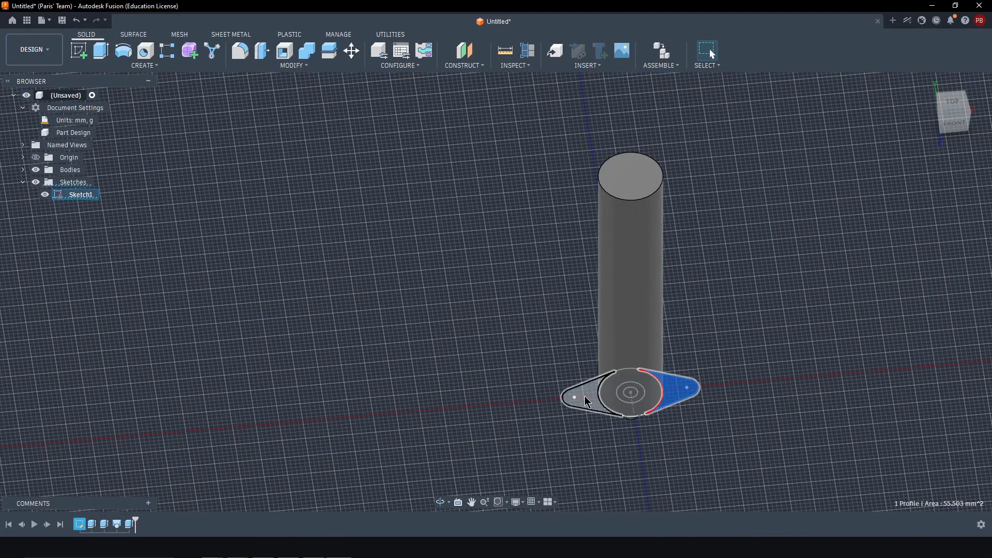
scroll(680, 297, up, 2)
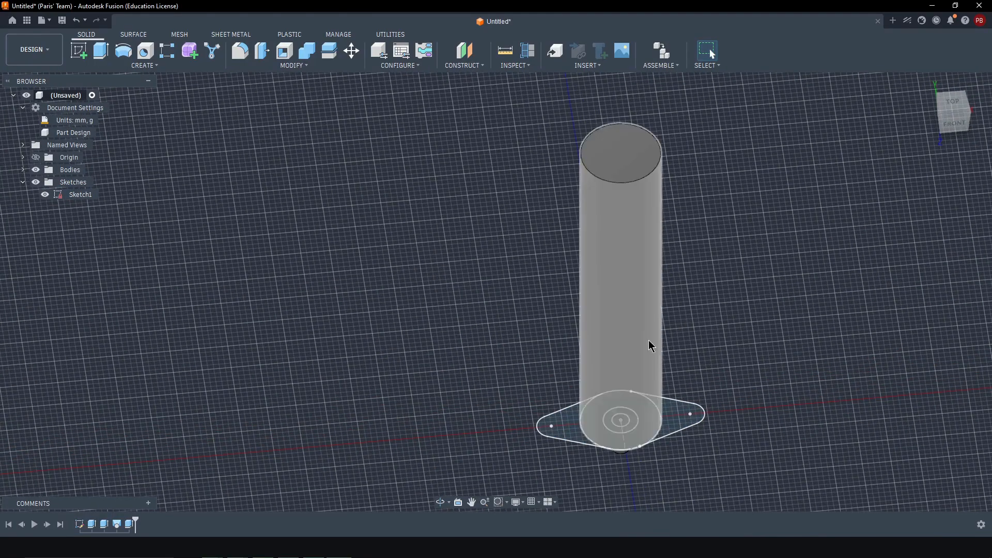
scroll(727, 405, up, 5)
scroll(746, 407, down, 5)
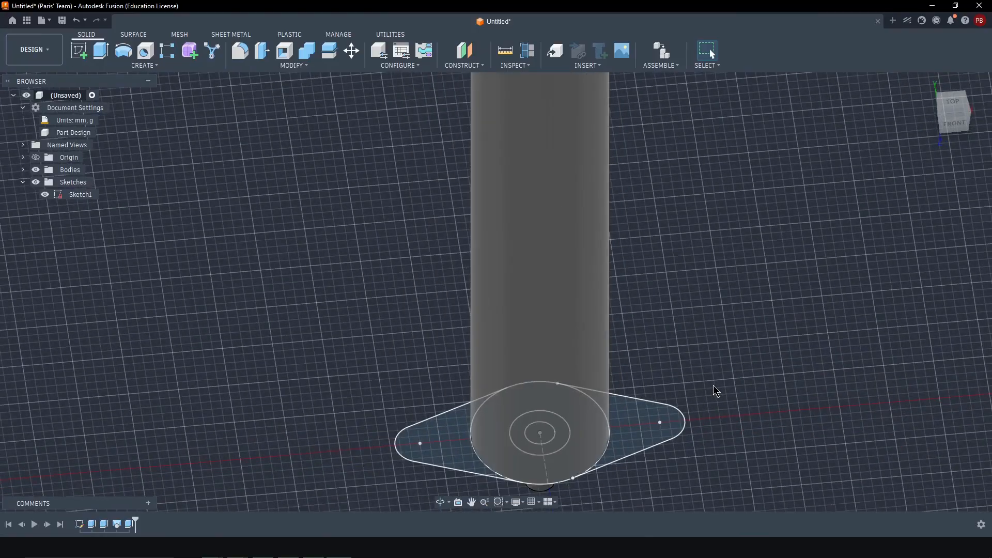
click(670, 404)
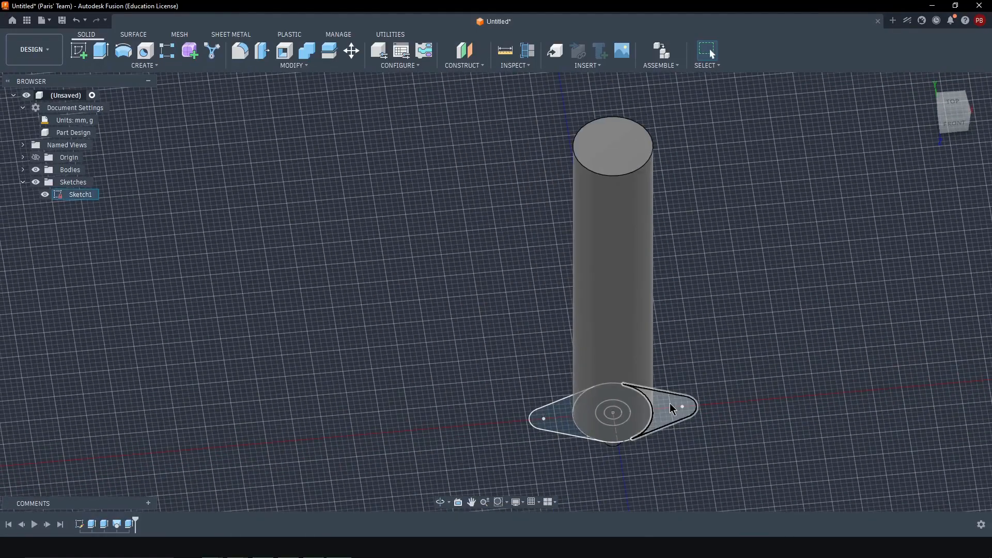
ctrl+click(539, 422)
mouse_move(697, 299)
middle_down()
mouse_move(665, 216)
mouse_move(668, 288)
middle_up()
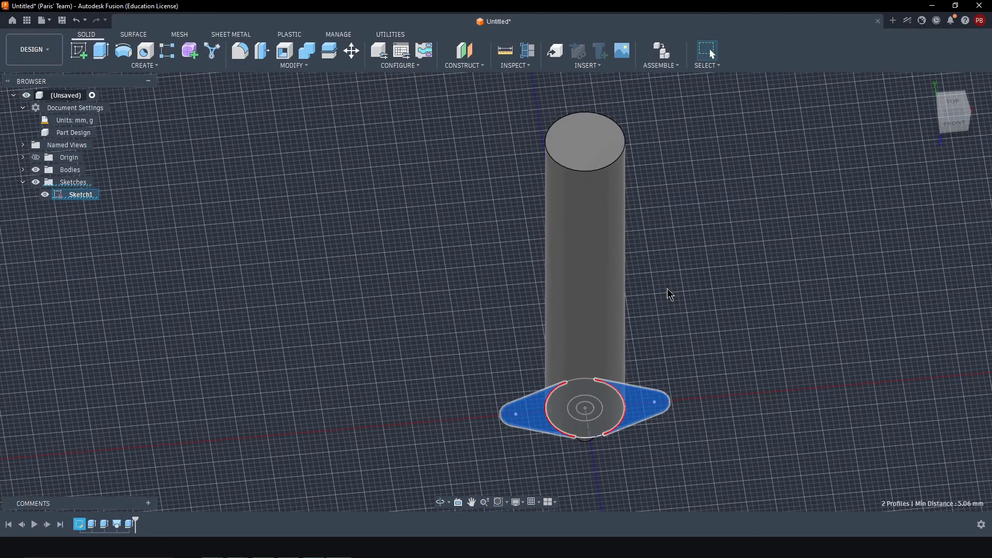
key(e)
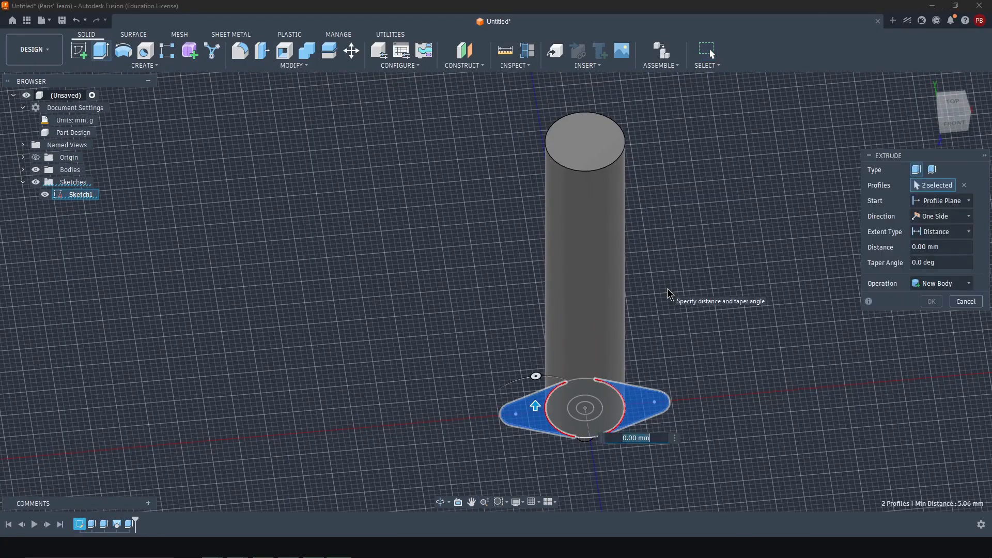
click(956, 201)
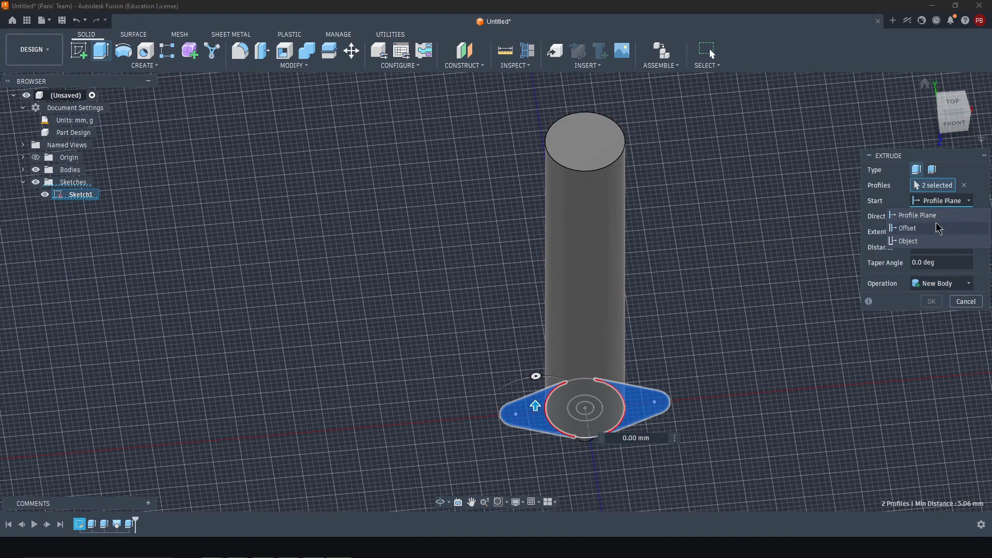
click(934, 243)
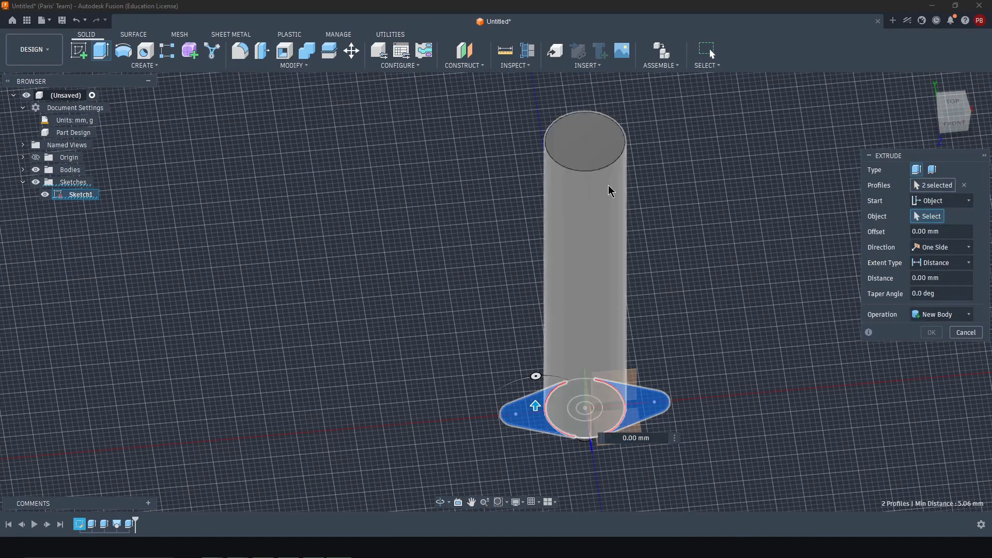
click(569, 147)
mouse_move(720, 224)
shift+middle_down()
mouse_move(702, 184)
mouse_move(708, 238)
shift+middle_up()
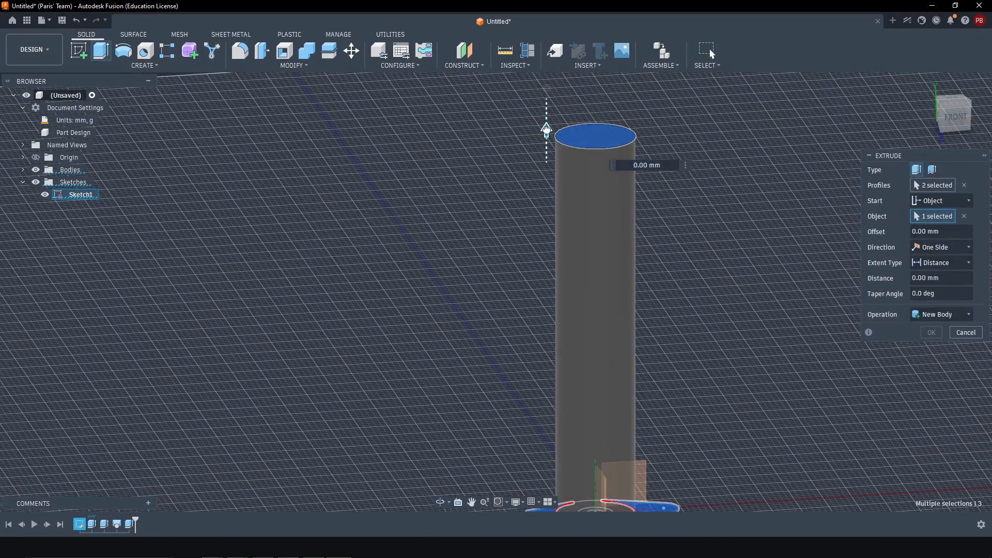
Step: Set the wing extrusion's distance to -3 mm with the New Body operation and complete it
drag(546, 129, 549, 149)
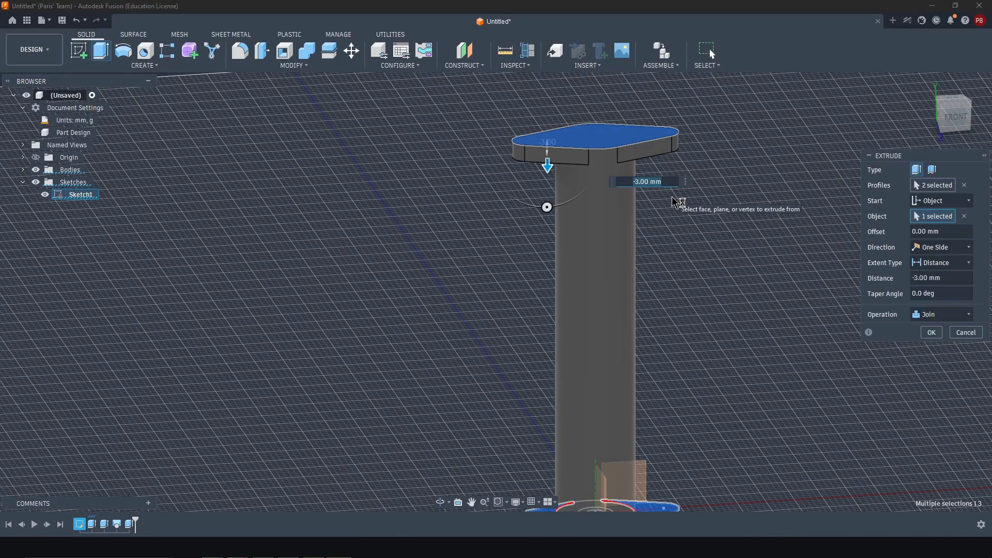
middle_drag(771, 284, 748, 241)
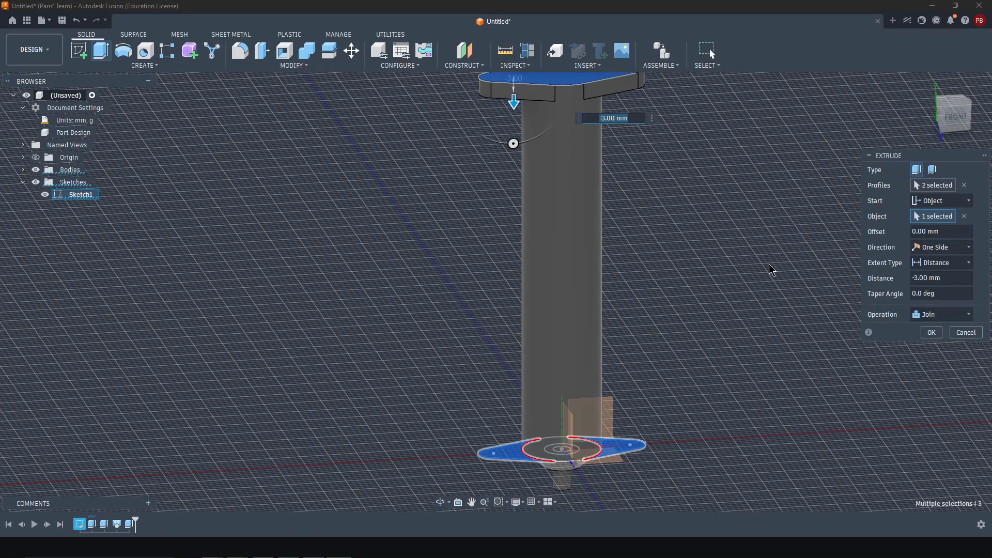
click(951, 314)
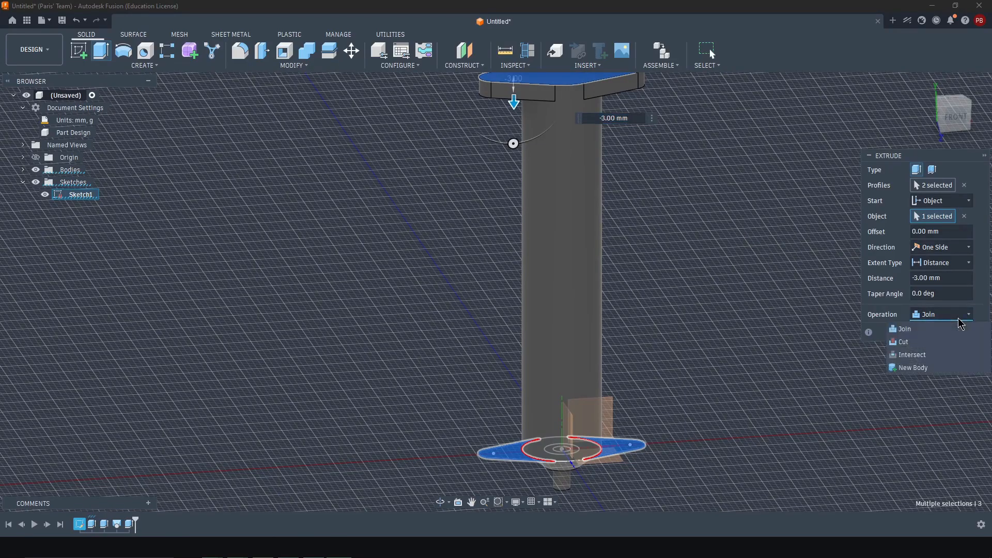
click(954, 367)
middle_drag(645, 257, 647, 301)
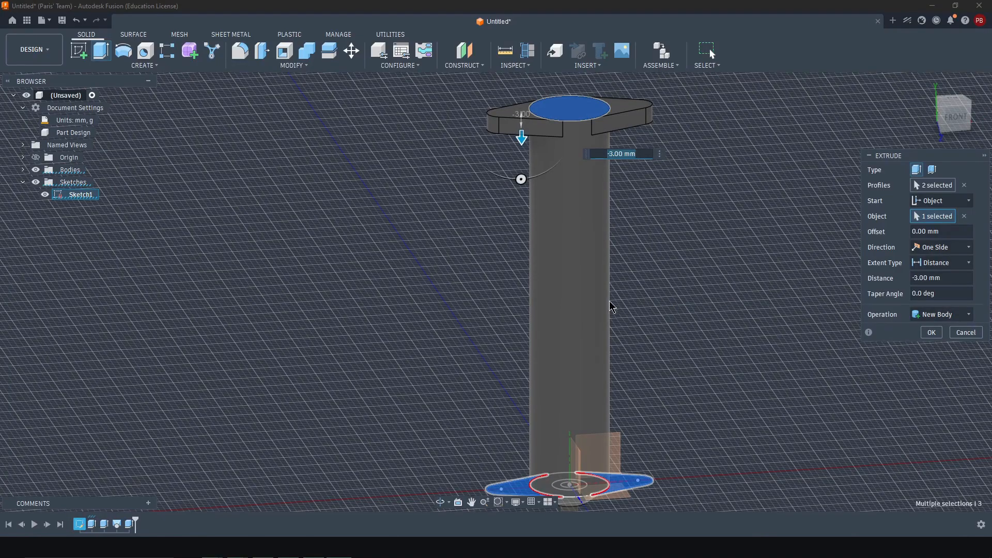
middle_drag(632, 299, 601, 306)
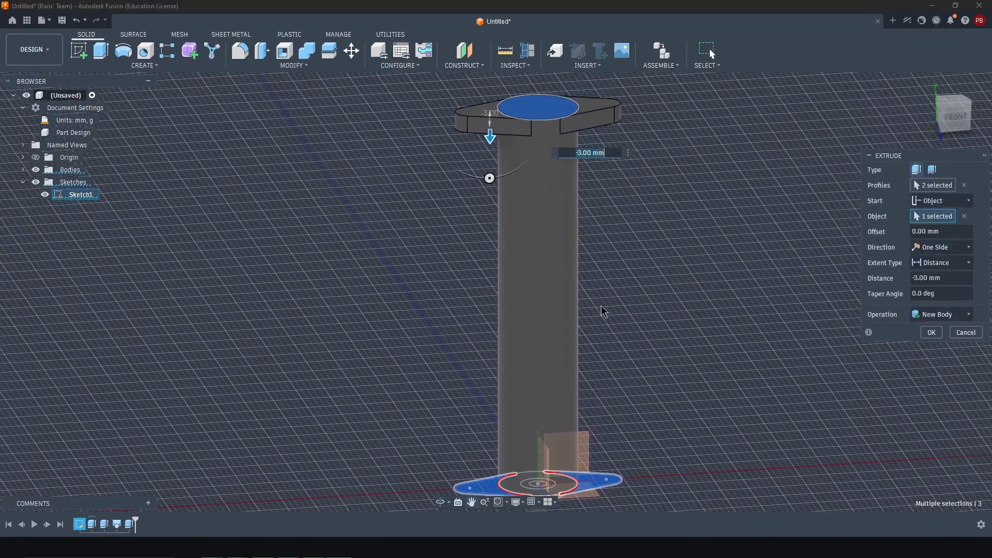
click(936, 333)
Step: Hide Sketch1 so only the solid bodies are displayed
middle_drag(693, 293, 693, 275)
scroll(690, 287, down, 3)
scroll(650, 350, up, 2)
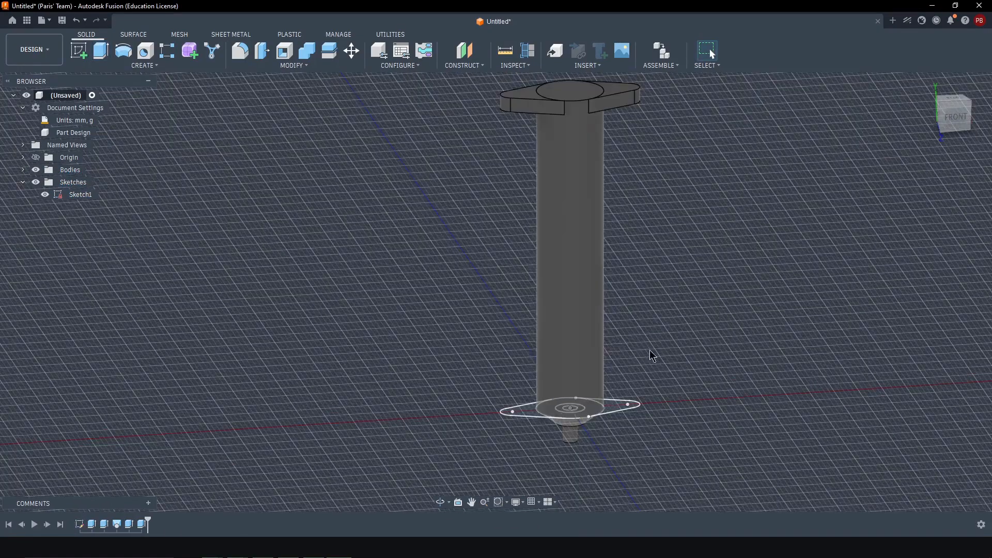
click(45, 195)
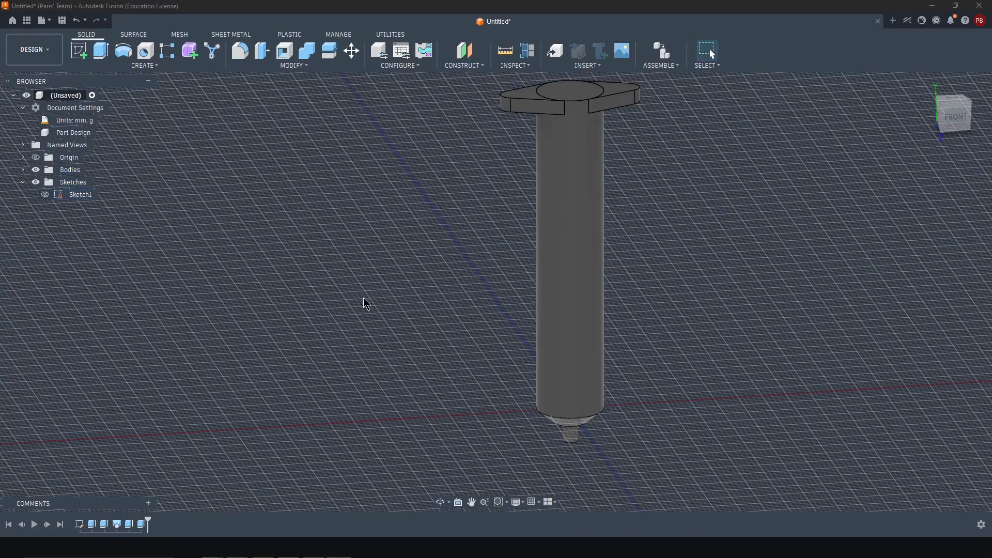
mouse_move(364, 297)
shift+middle_down()
mouse_move(393, 279)
mouse_move(403, 360)
shift+middle_up()
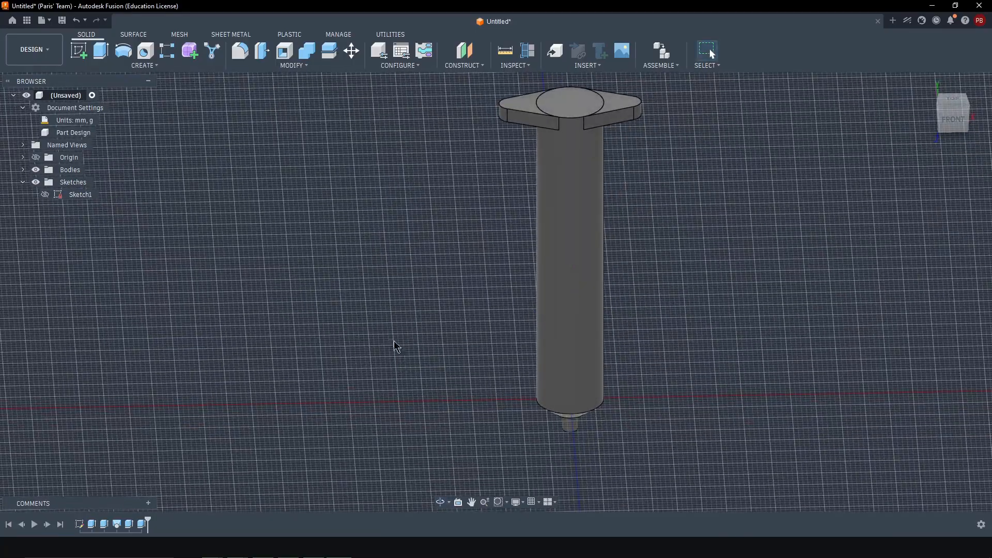
Step: Shell the cylinder body from its circular top face with an inside thickness of 0.9 mm
click(290, 65)
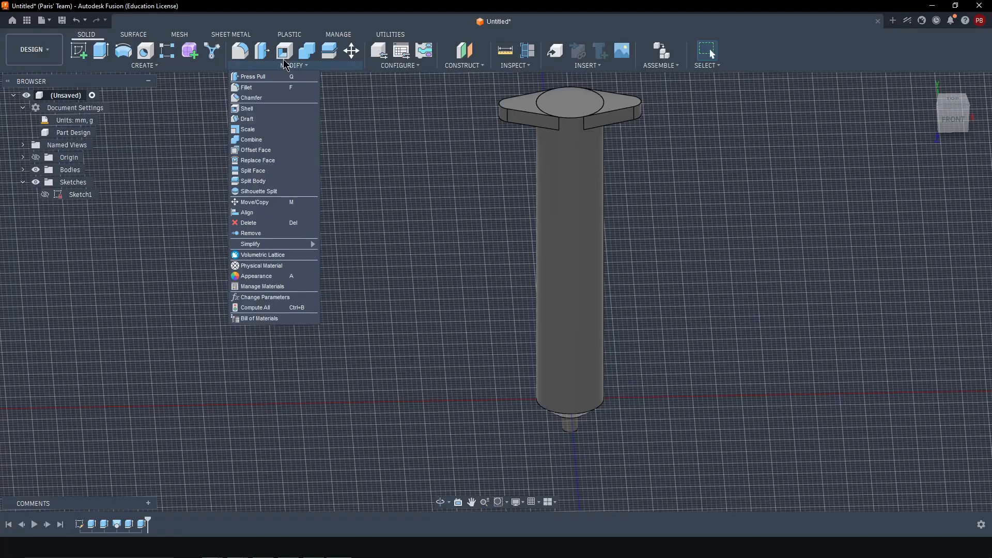
click(286, 57)
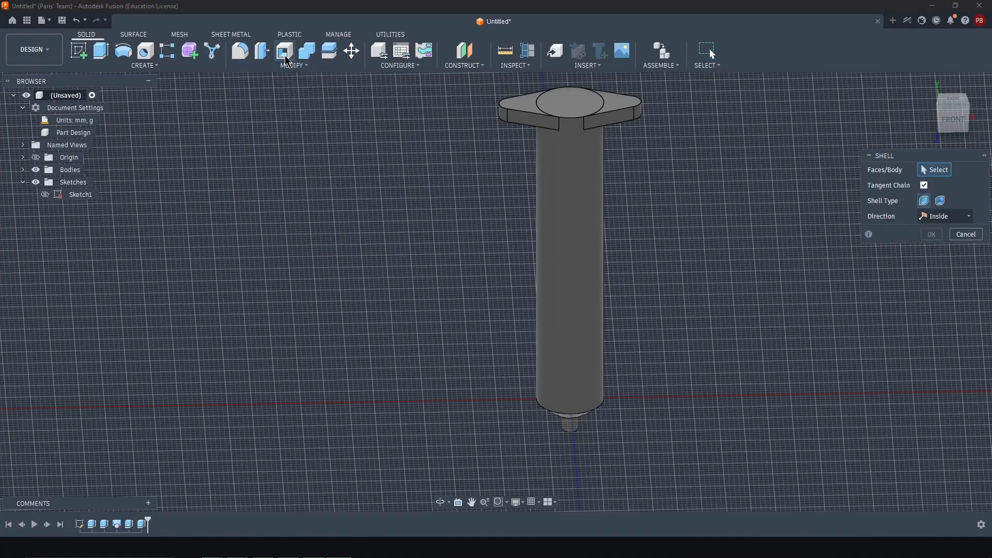
middle_drag(428, 262, 399, 337)
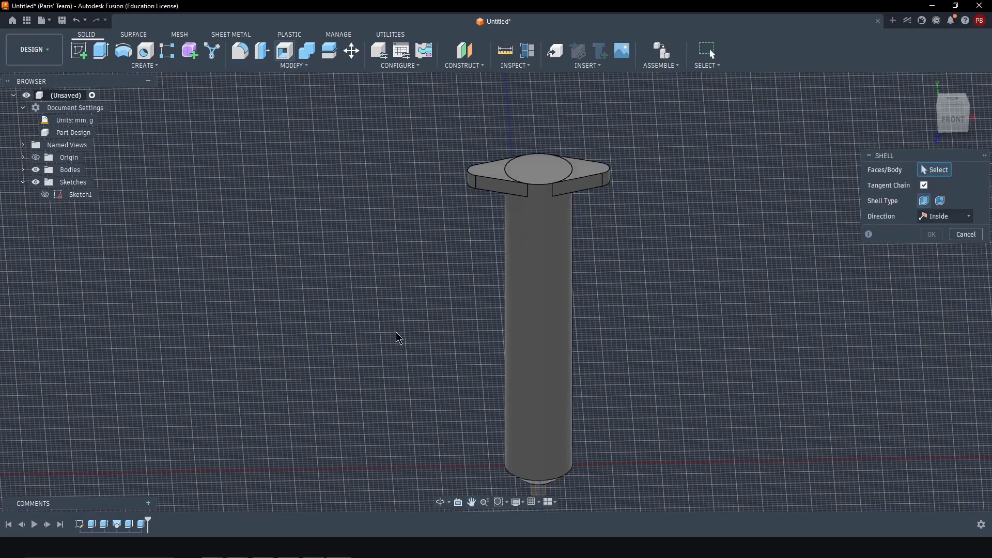
click(545, 163)
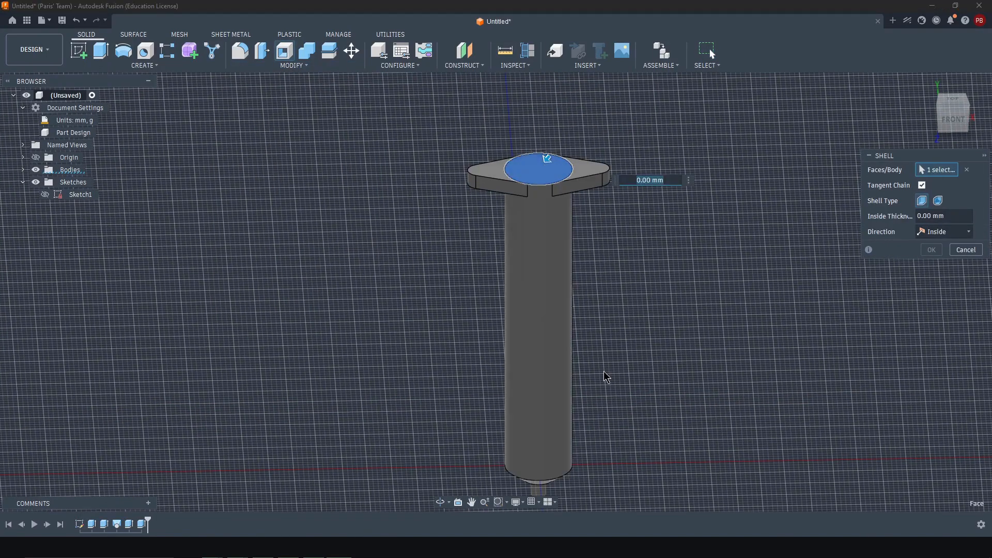
shift+middle_drag(604, 371, 609, 360)
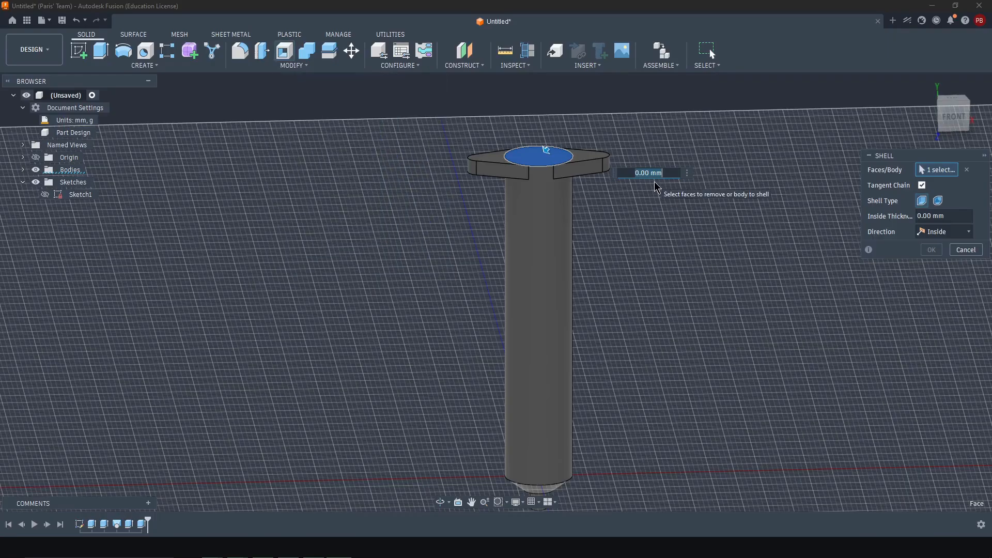
text(0.8)
key(BackSpace)
text(9)
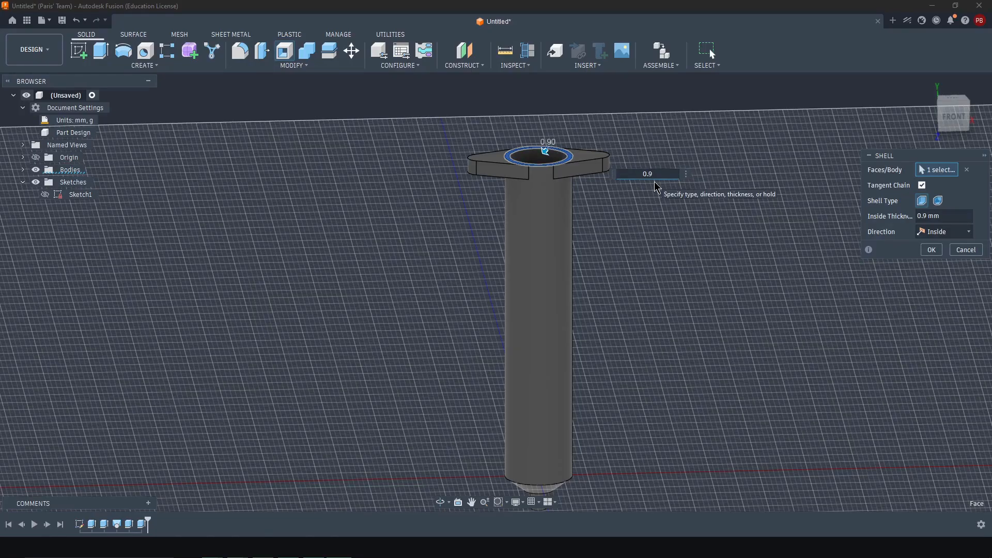
key(Return)
Step: Examine the hollow interior through the open top, and the tapered base and pin from below
middle_drag(610, 328, 600, 255)
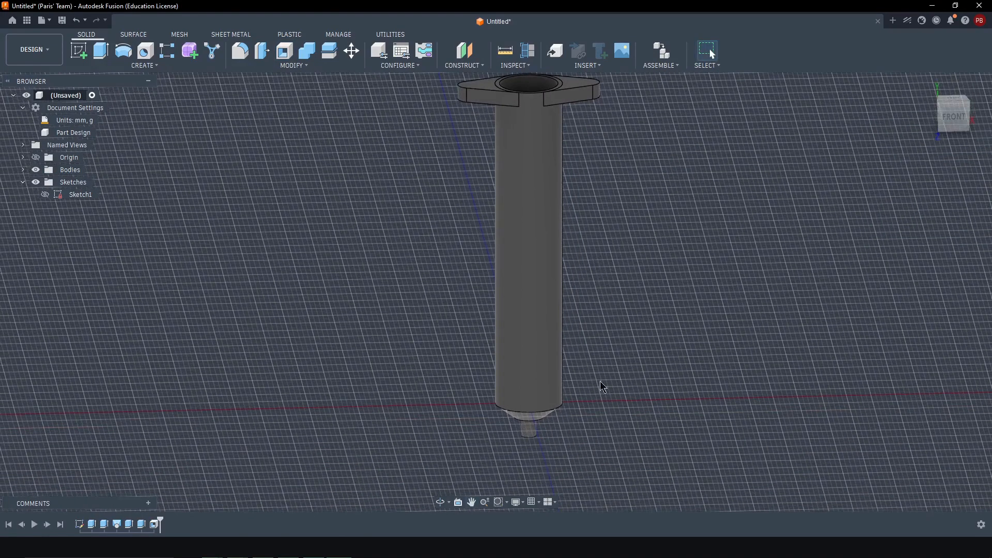
shift+middle_drag(580, 393, 584, 478)
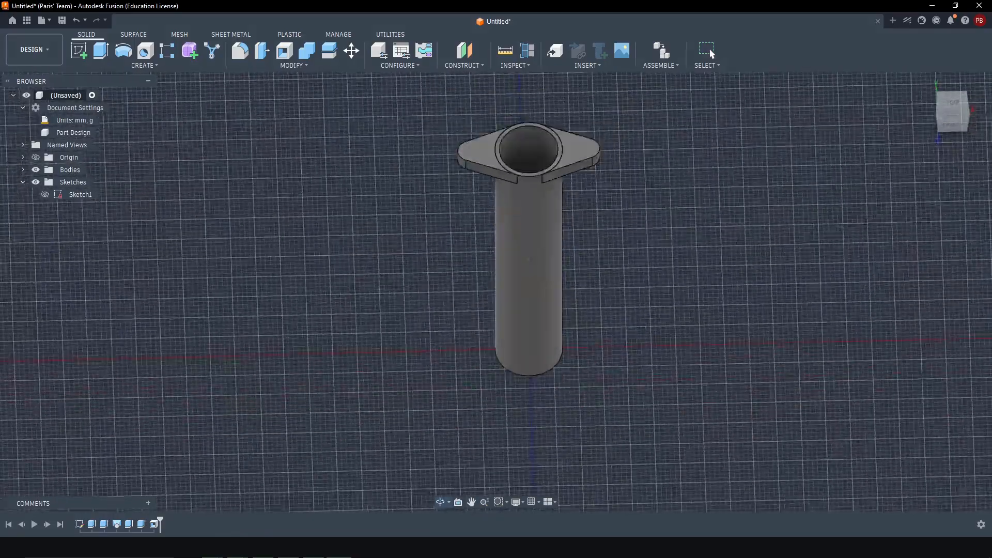
shift+middle_drag(562, 323, 553, 377)
scroll(533, 290, up, 5)
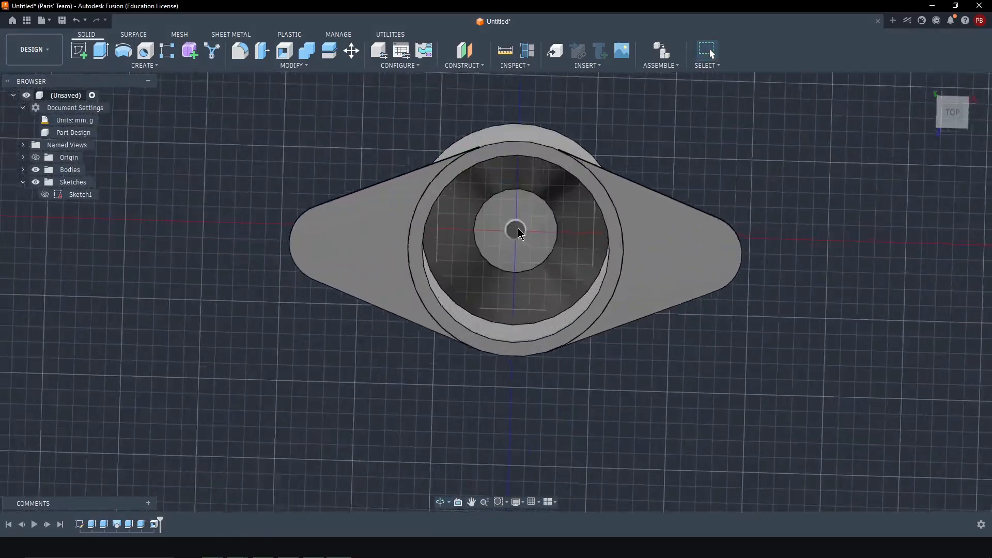
scroll(519, 230, up, 4)
scroll(609, 287, down, 6)
shift+middle_drag(614, 349, 607, 252)
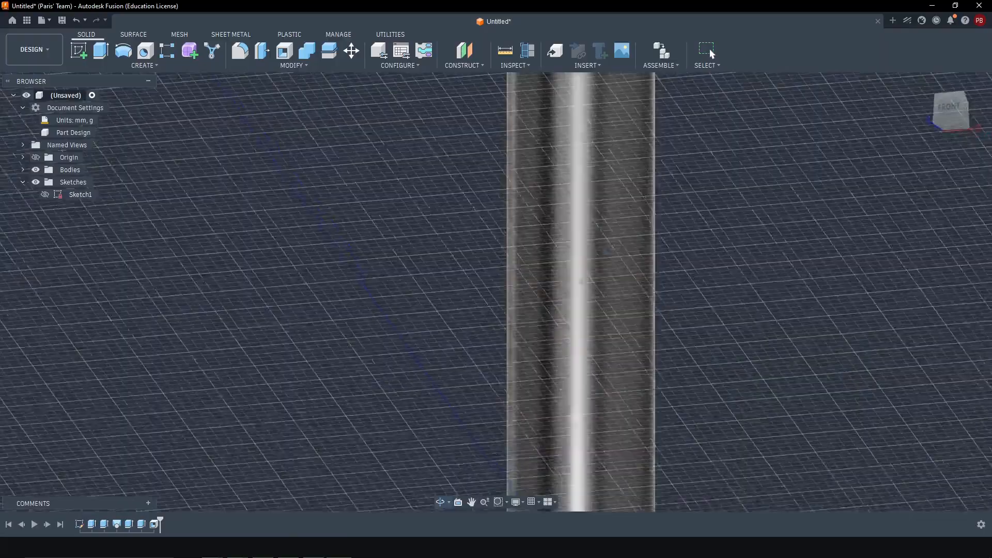
scroll(622, 279, down, 5)
shift+middle_drag(641, 439, 649, 377)
scroll(618, 380, up, 4)
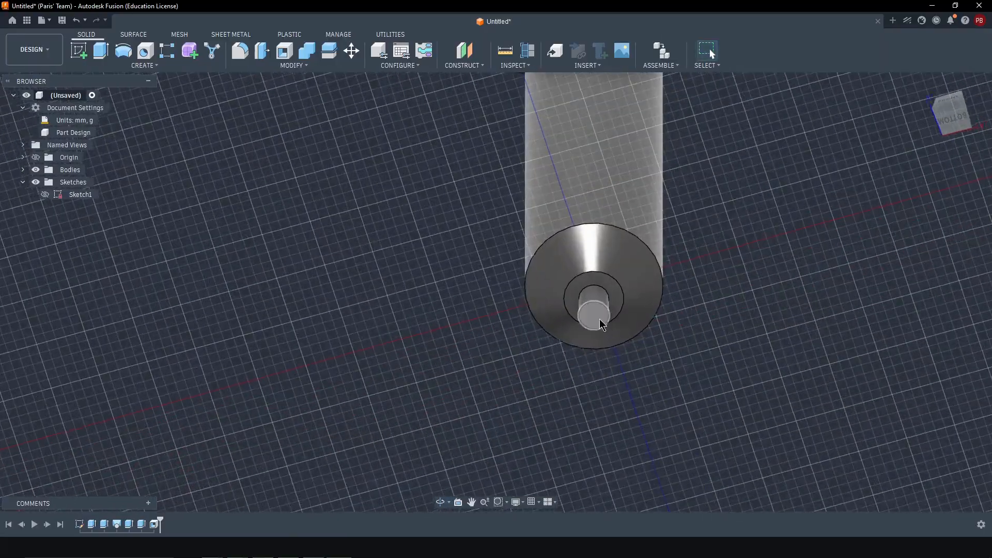
scroll(601, 325, up, 2)
Step: Start a new sketch on the circular end face of the pin under the tapered base
click(593, 321)
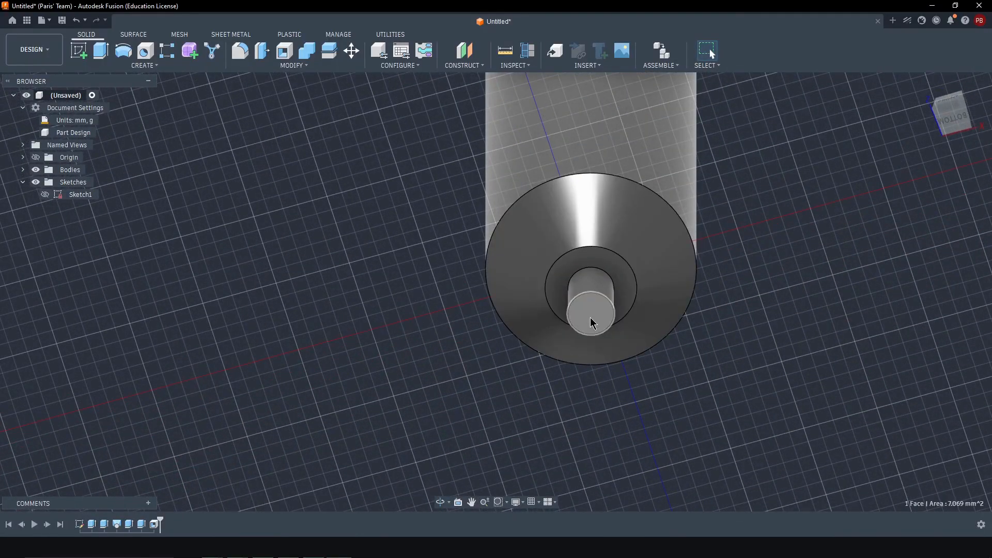
click(763, 355)
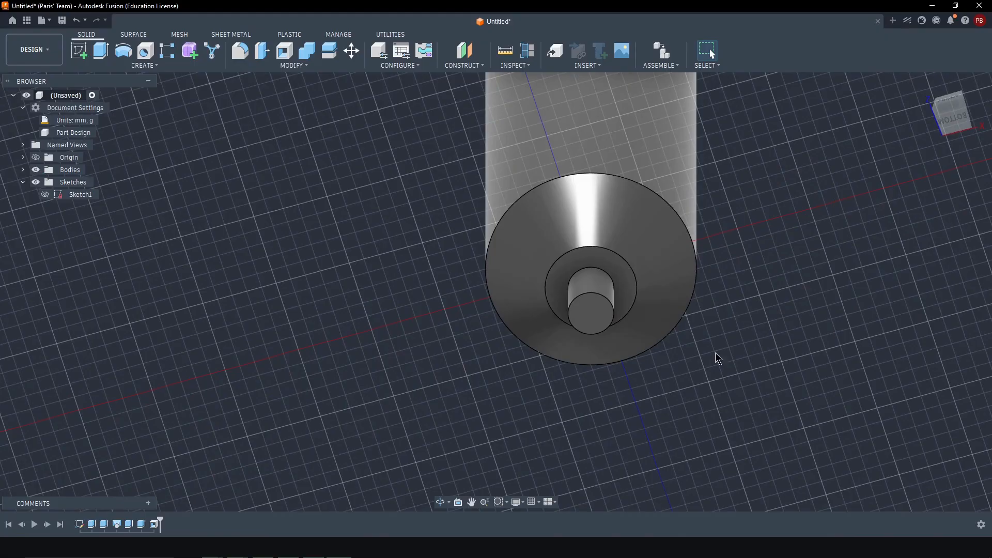
click(591, 311)
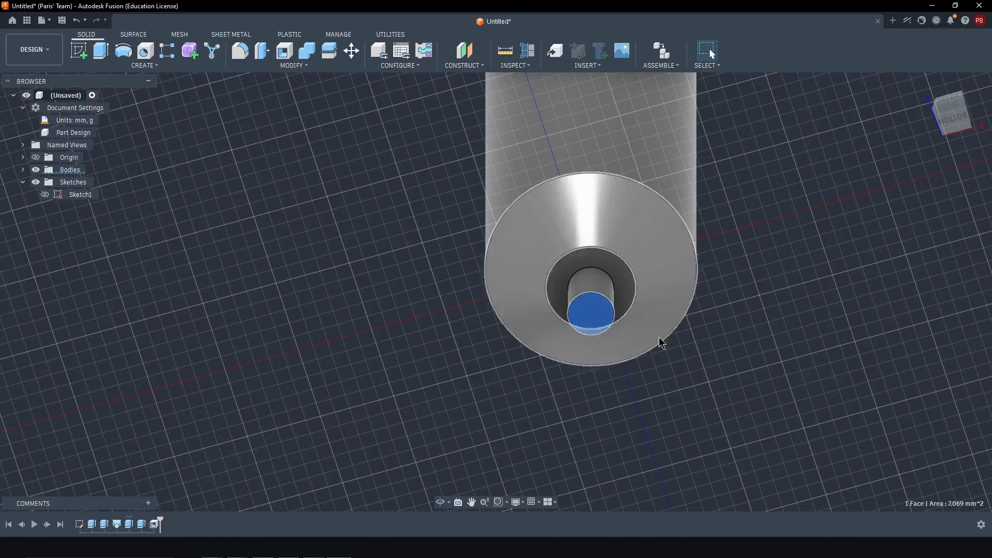
click(755, 364)
click(585, 322)
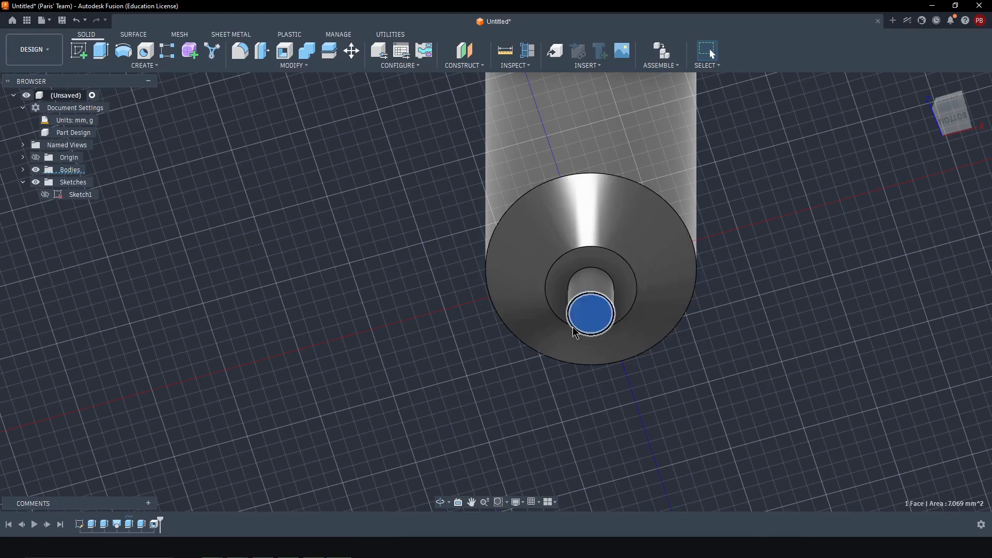
shift+middle_drag(365, 260, 385, 275)
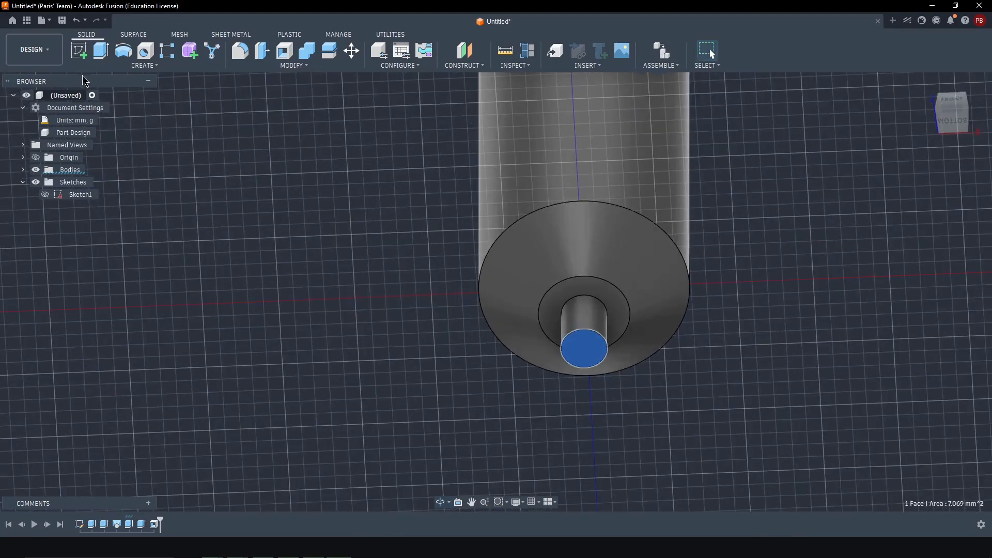
click(79, 51)
Step: Sketch a circle about 2.01 mm in diameter, centred on the pin's end face
key(c)
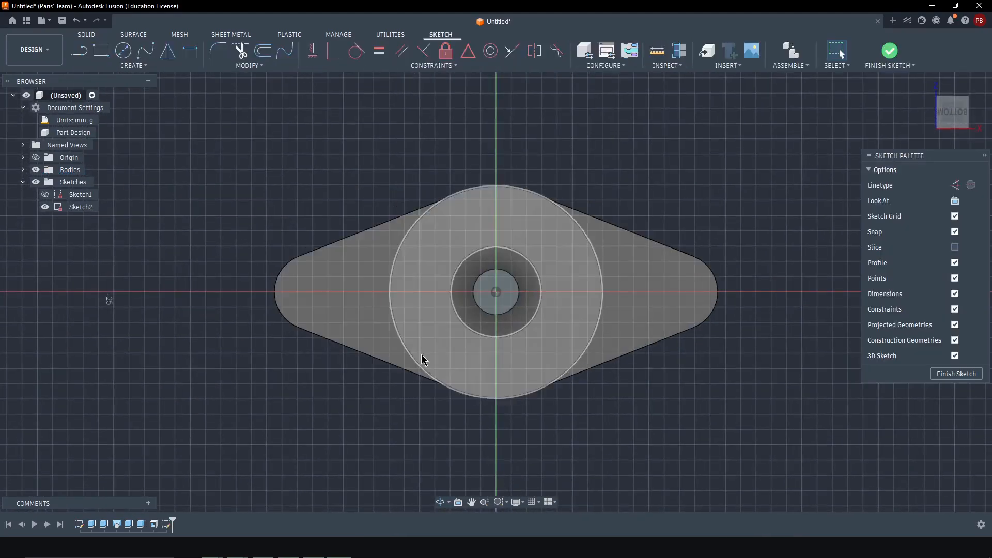
scroll(498, 336, up, 5)
click(495, 237)
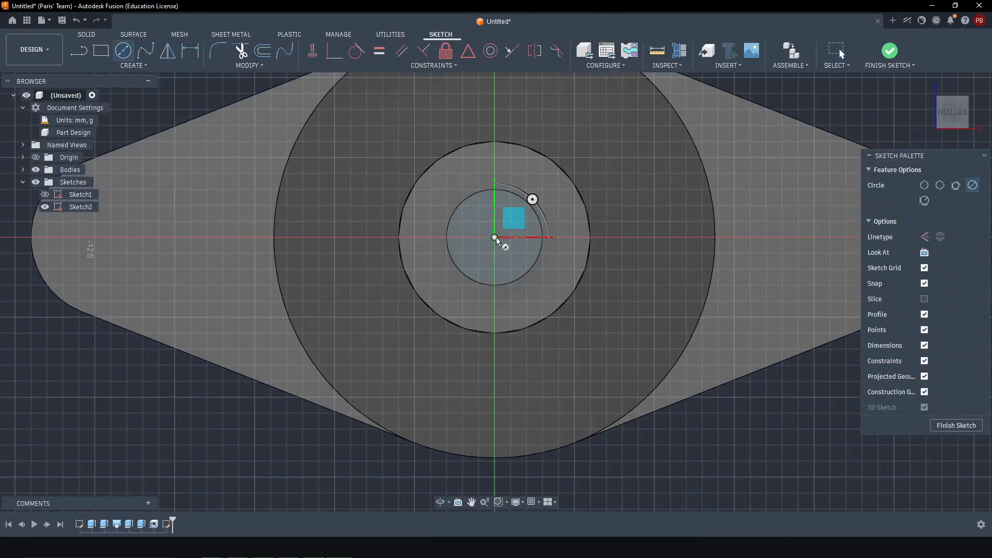
click(499, 246)
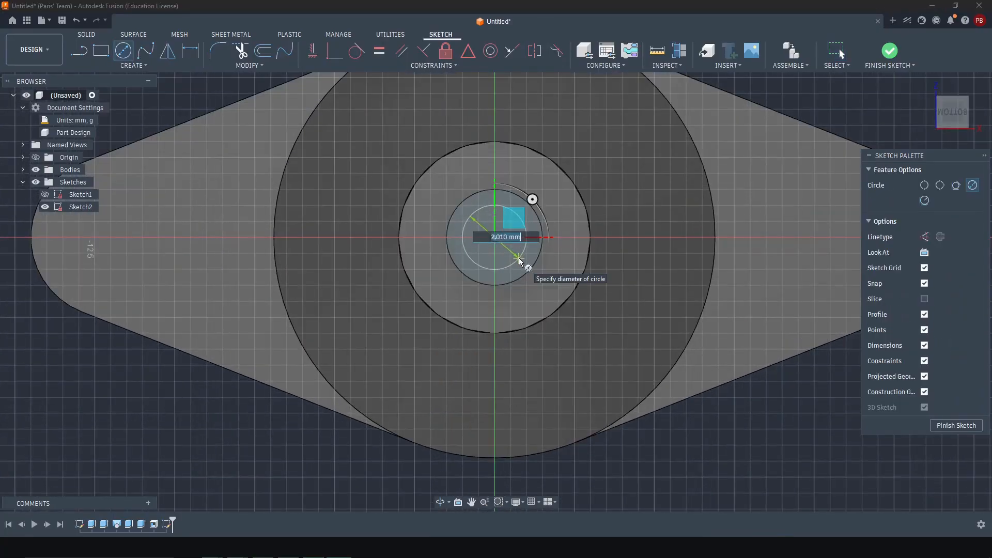
click(519, 261)
key(Escape)
Step: Dimension the circle's diameter to 2 mm and finish the sketch
key(d)
scroll(507, 217, up, 4)
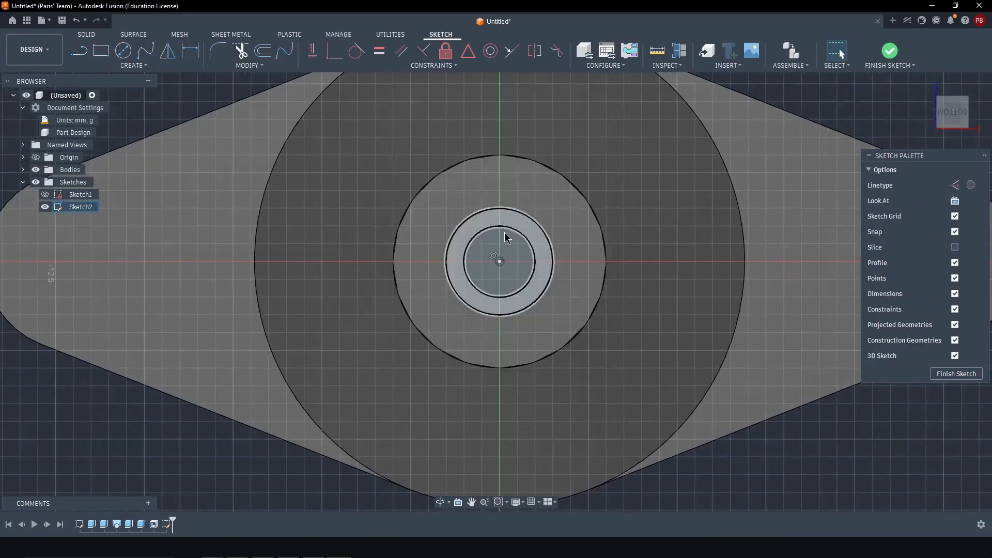
click(548, 283)
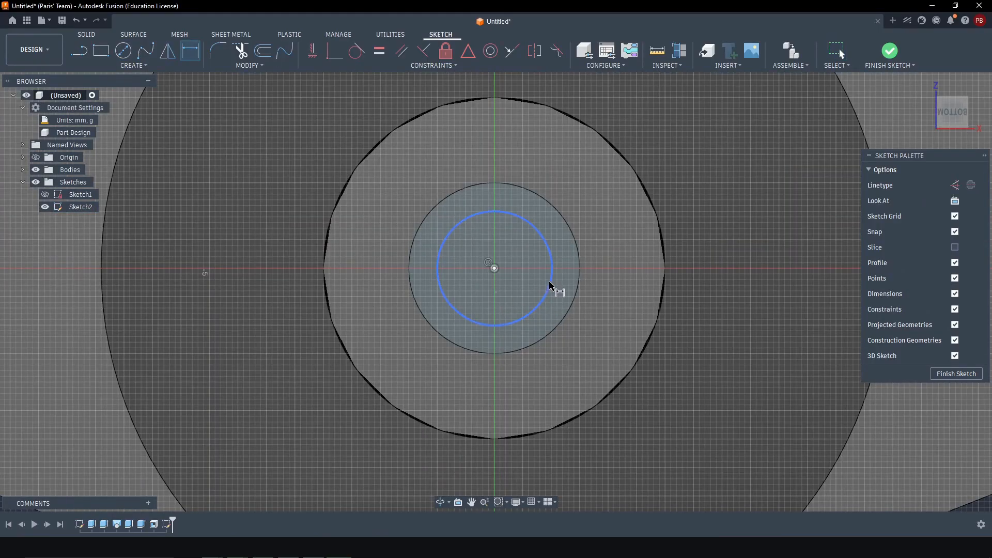
click(597, 222)
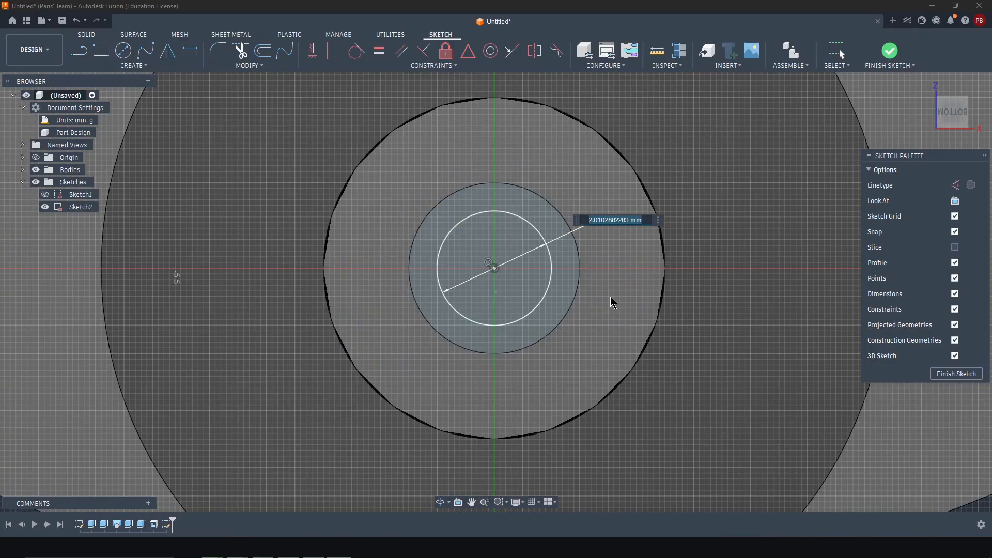
text(2)
key(Return)
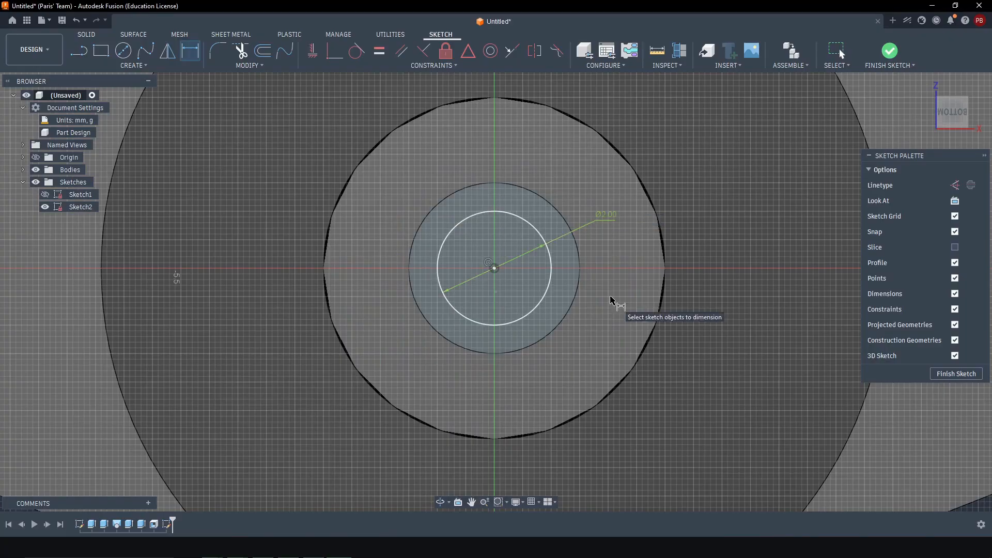
click(950, 374)
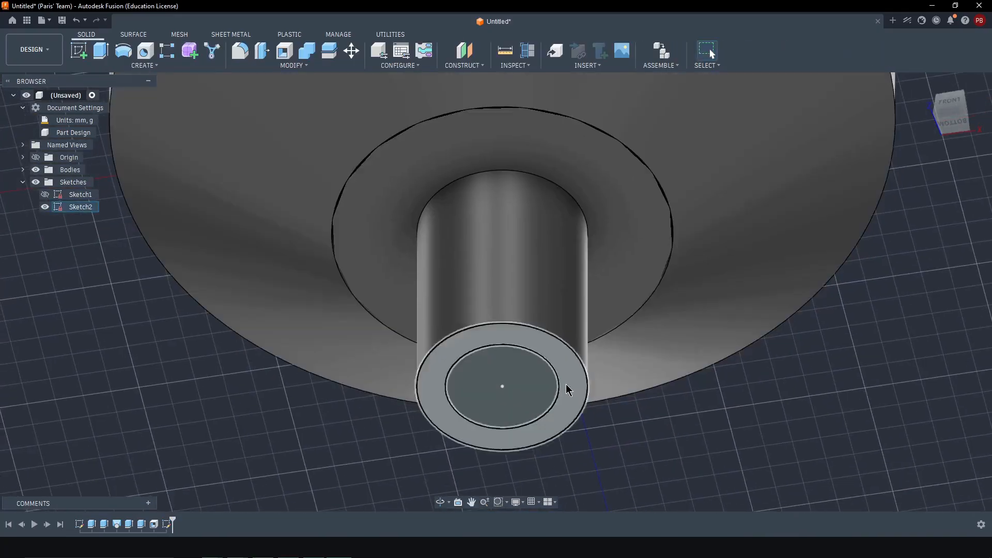
Step: Start an extrusion of the 2 mm circle on the pin's end with the Cut operation and the extent type All
click(525, 401)
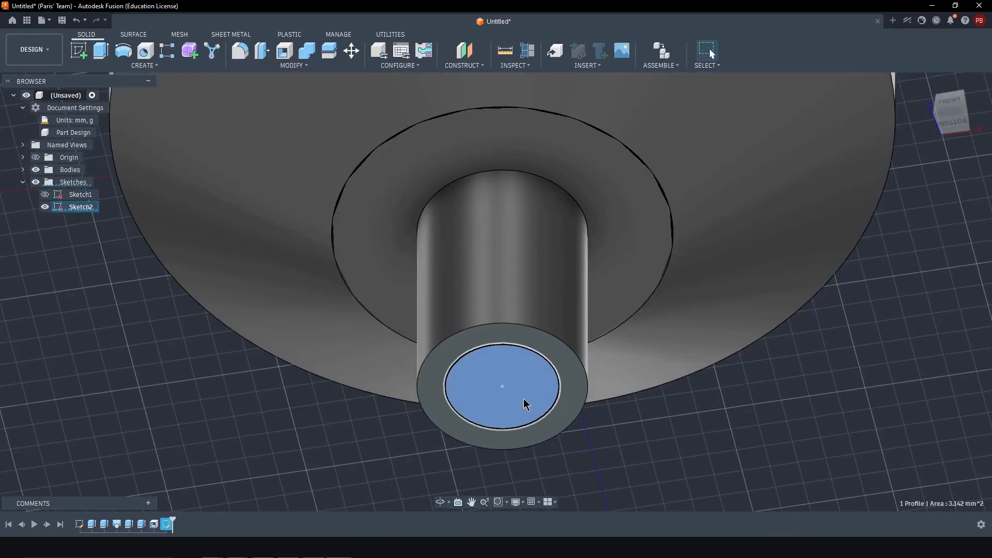
key(e)
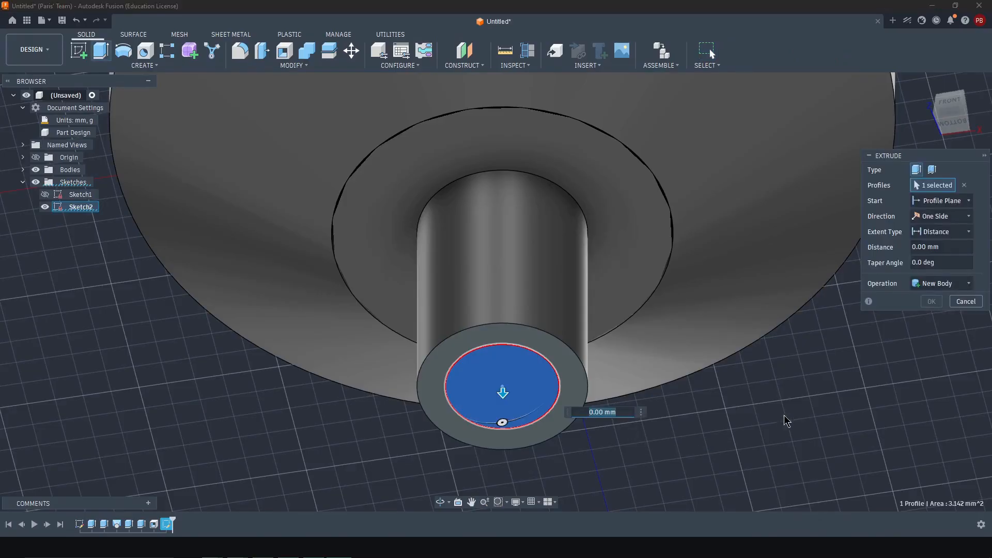
click(941, 285)
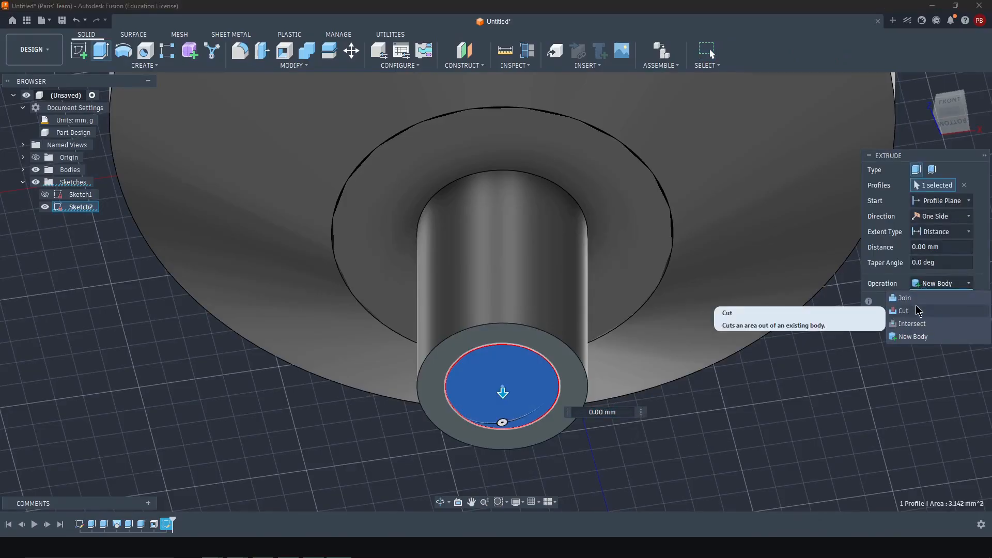
click(916, 305)
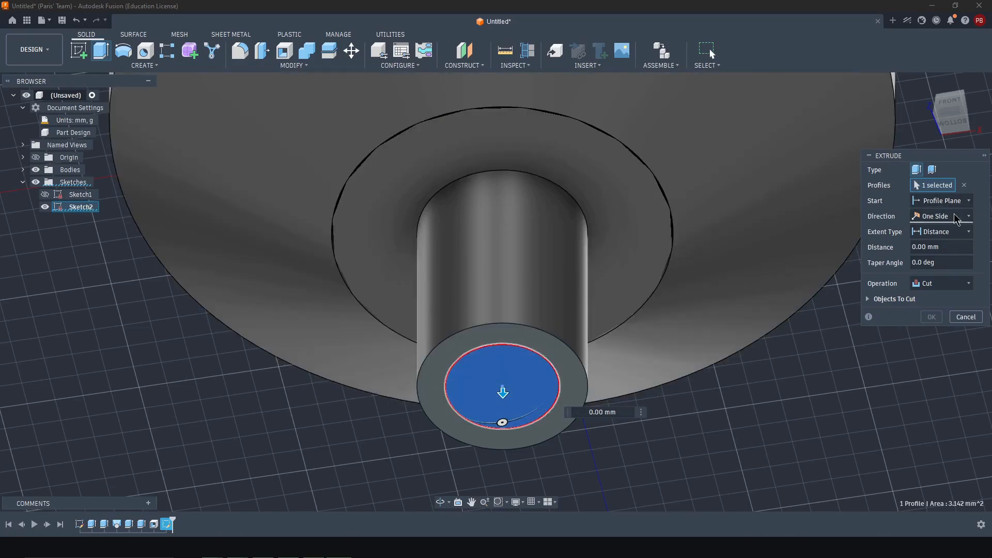
click(956, 232)
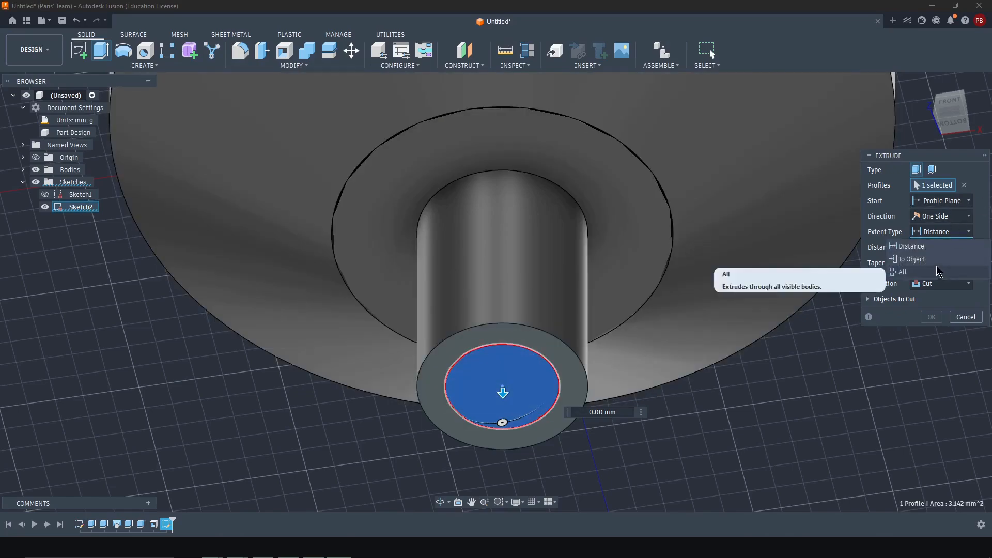
click(912, 259)
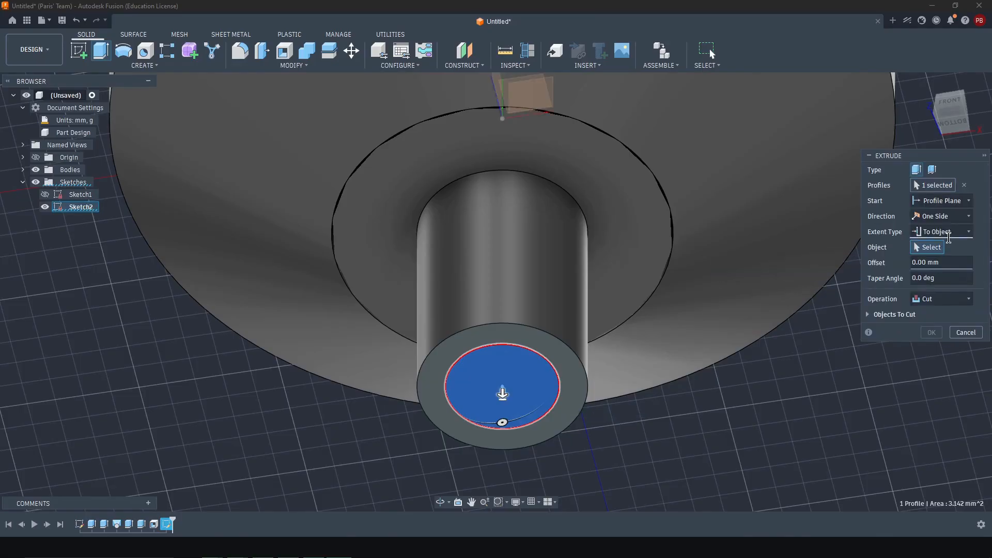
click(949, 234)
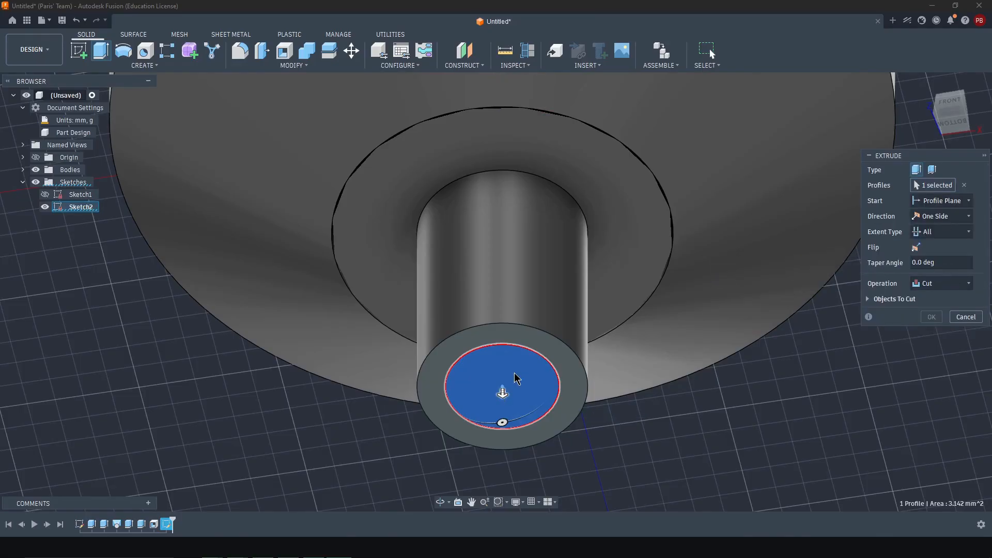
Step: Direct the cut into the pin with the extent type All and complete the extrusion
drag(502, 395, 504, 326)
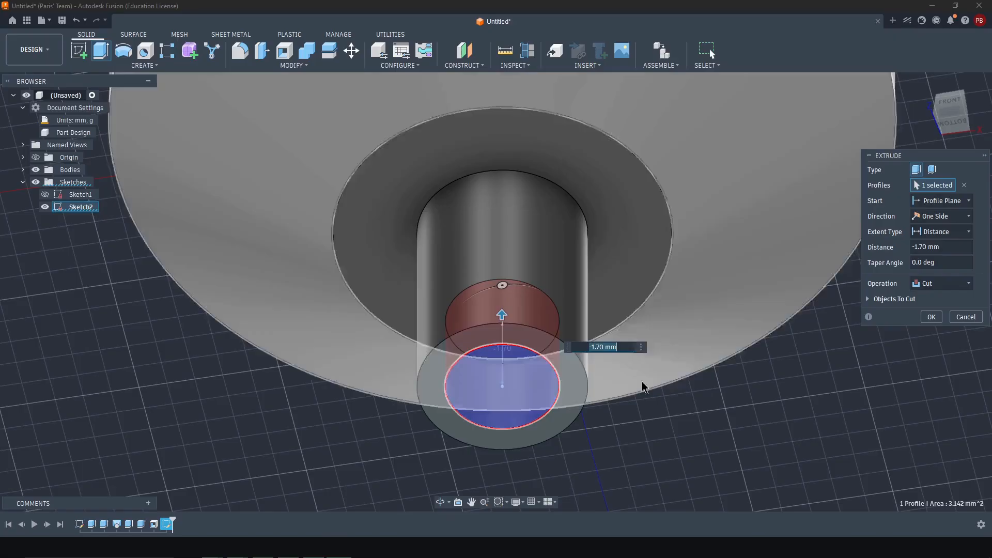
click(938, 238)
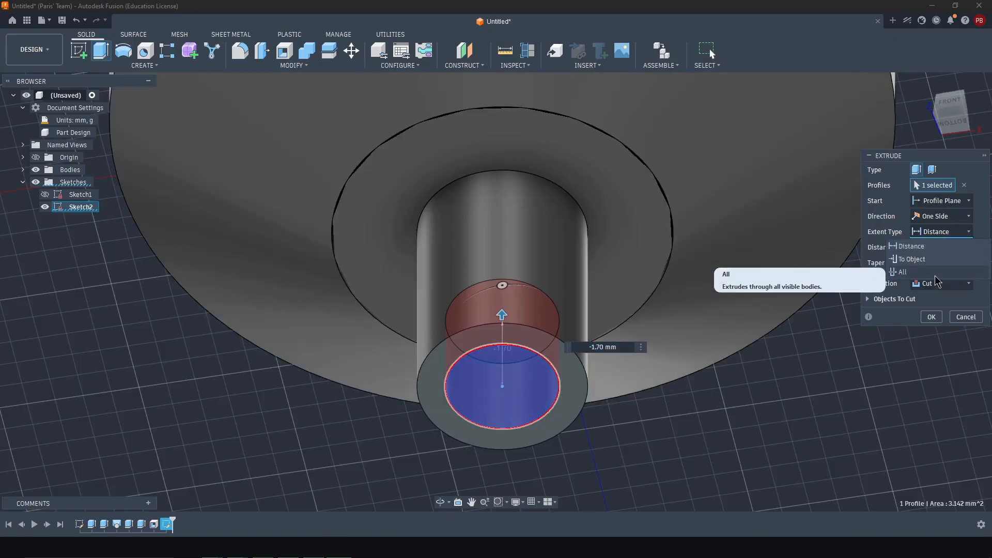
click(938, 281)
shift+middle_drag(678, 368, 664, 315)
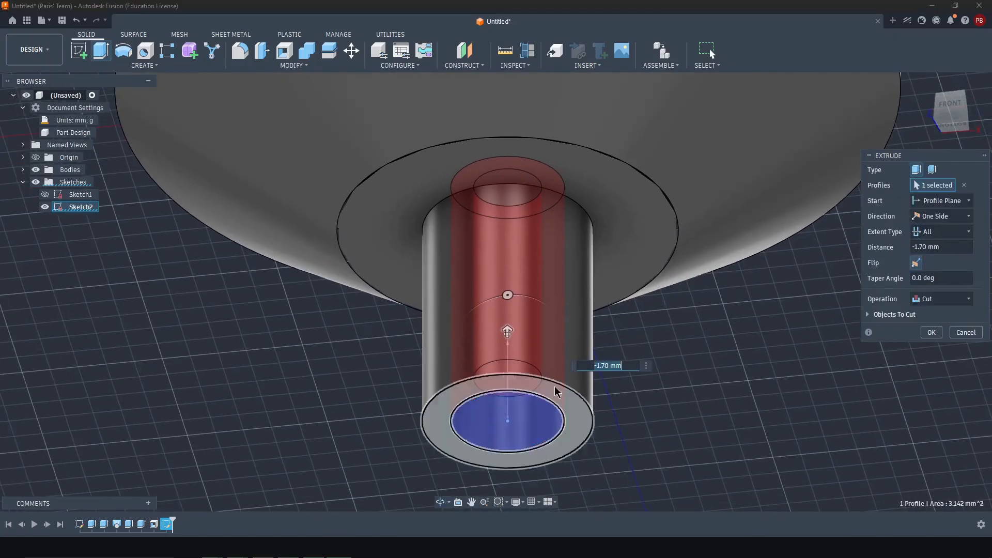
click(935, 335)
Step: Examine the part from above and check which separate bodies make up the cylinder and the two wings
shift+middle_drag(762, 368, 782, 410)
scroll(777, 321, down, 5)
scroll(777, 321, down, 5)
scroll(885, 250, up, 5)
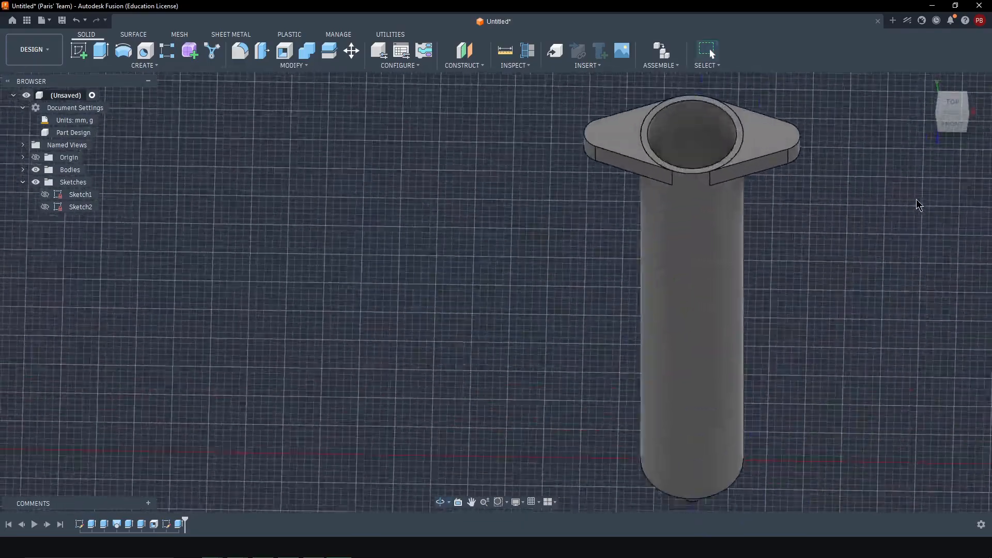
click(683, 238)
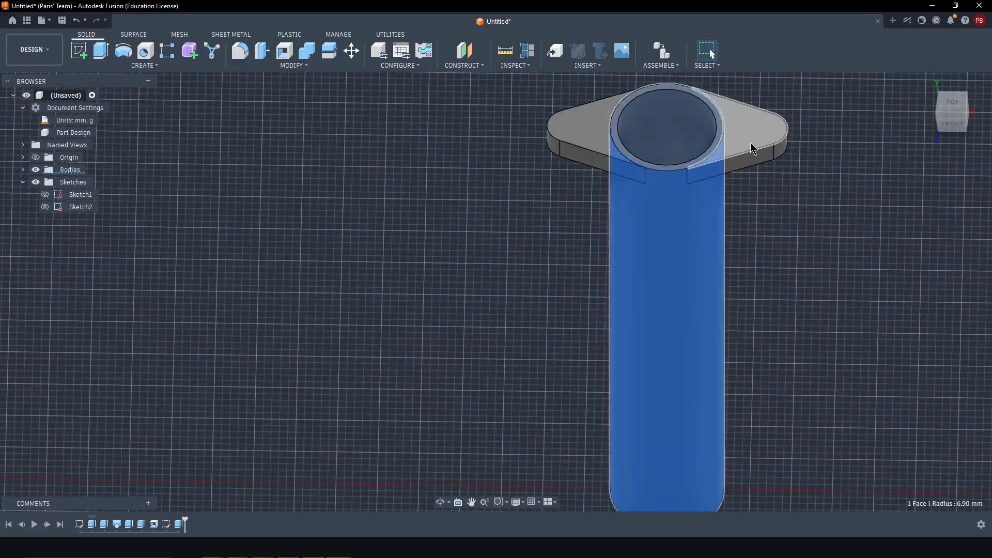
click(751, 143)
click(23, 170)
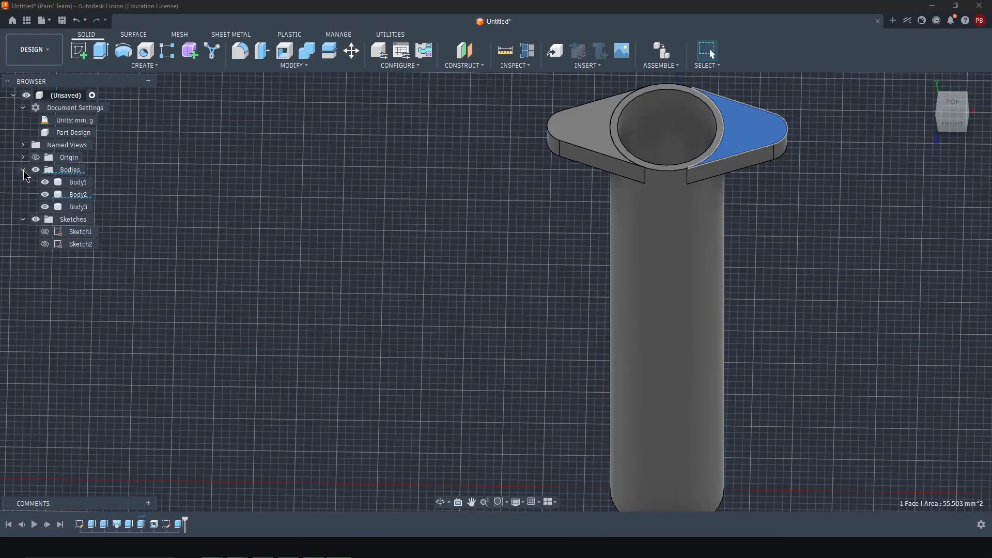
click(78, 207)
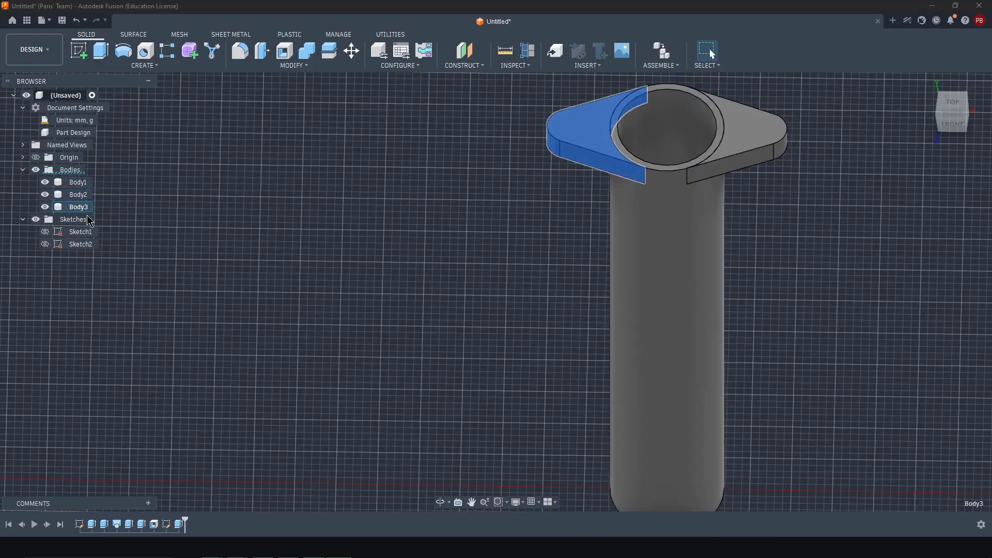
click(483, 197)
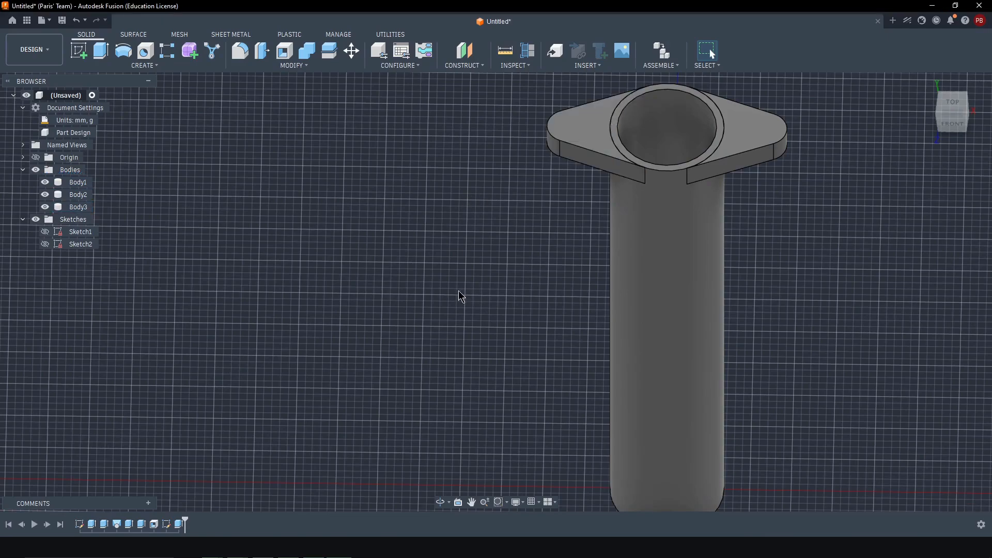
middle_drag(460, 292, 381, 272)
scroll(380, 272, down, 2)
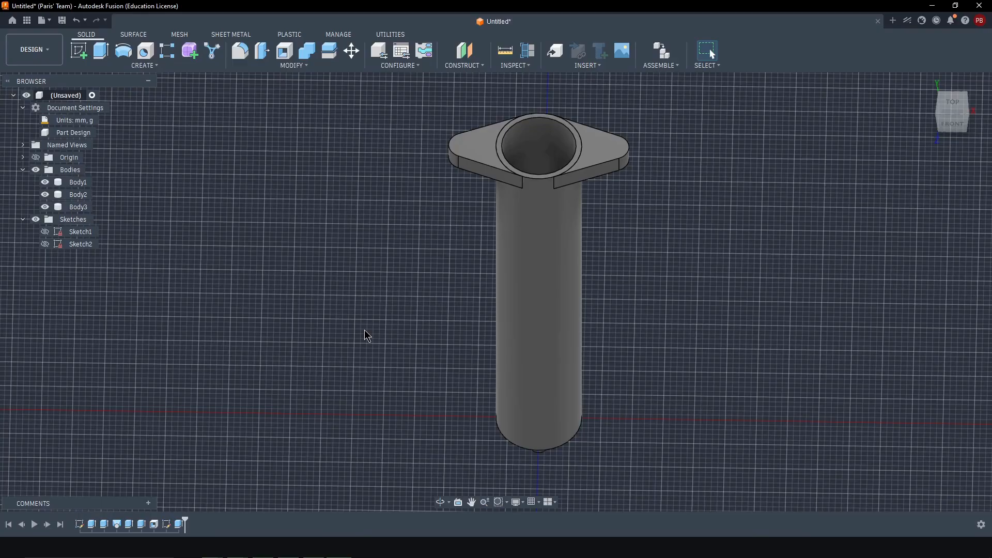
Step: Start a Combine with the hollow cylinder as the target body and both top wings as the tool bodies
text(s)
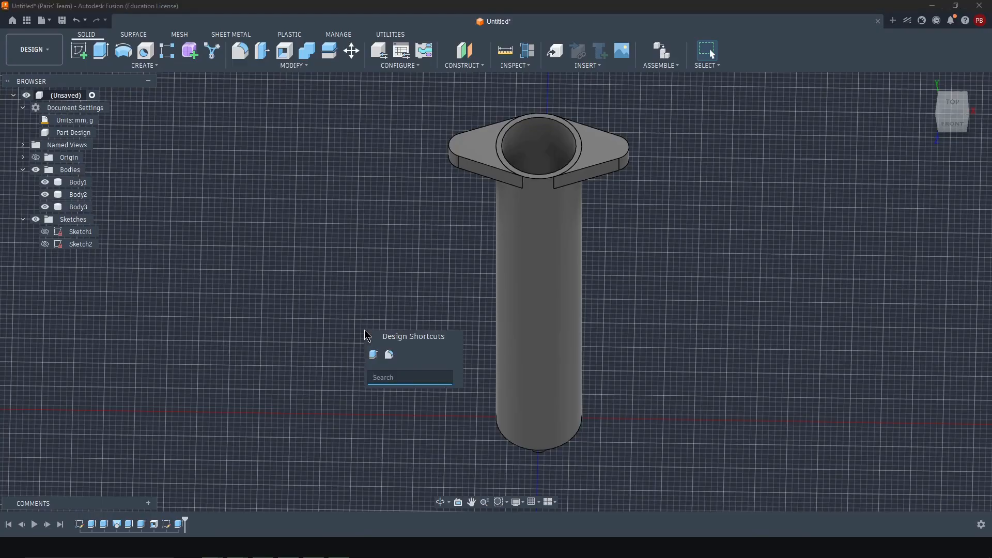
text(COMBINE)
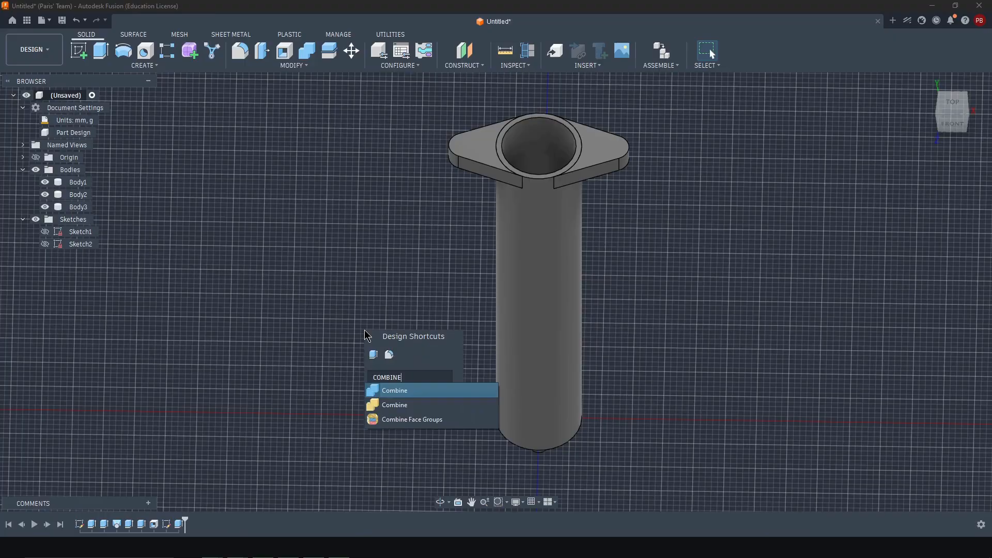
key(Return)
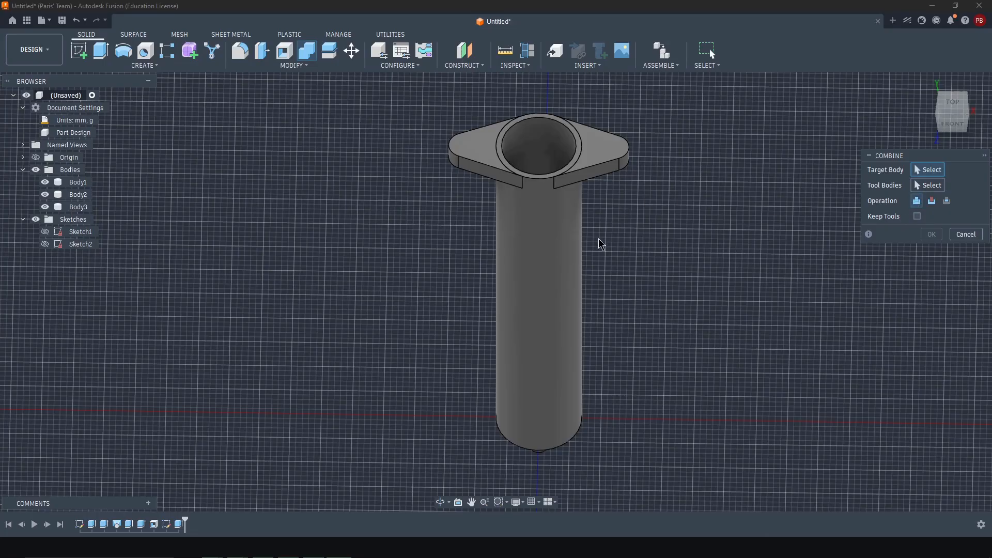
click(572, 263)
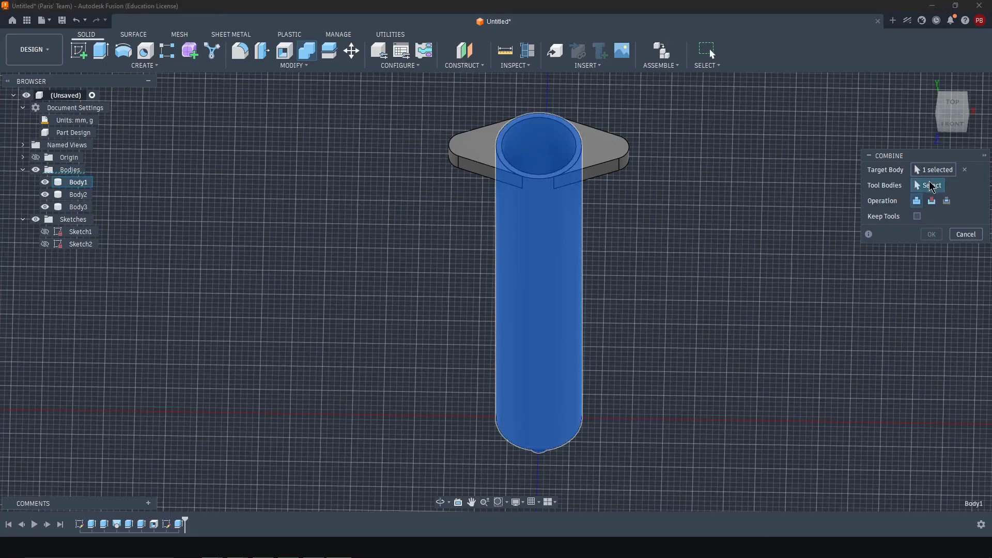
click(581, 155)
click(491, 154)
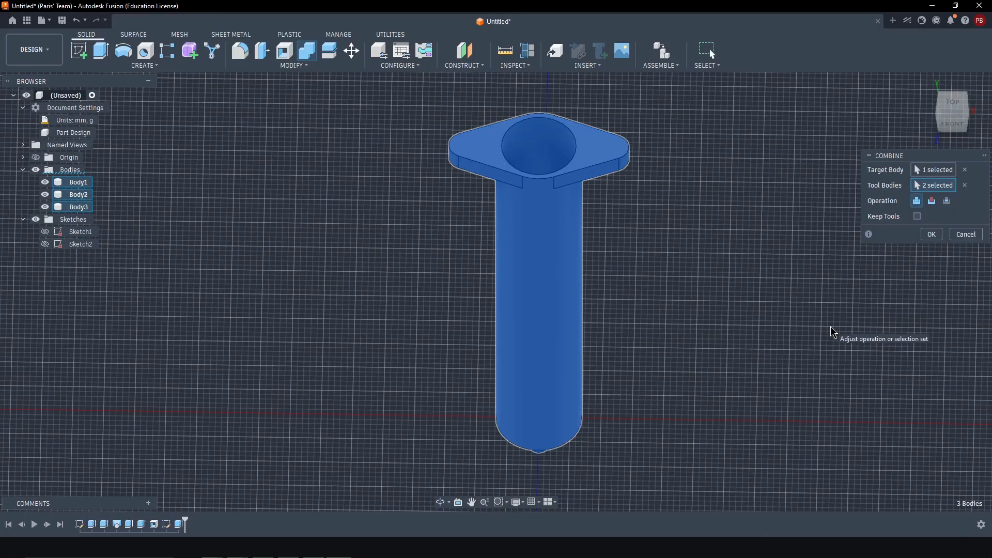
Step: Try the Keep Tools option and the Cut operation for the combine, and restore Join with Keep Tools off
click(919, 218)
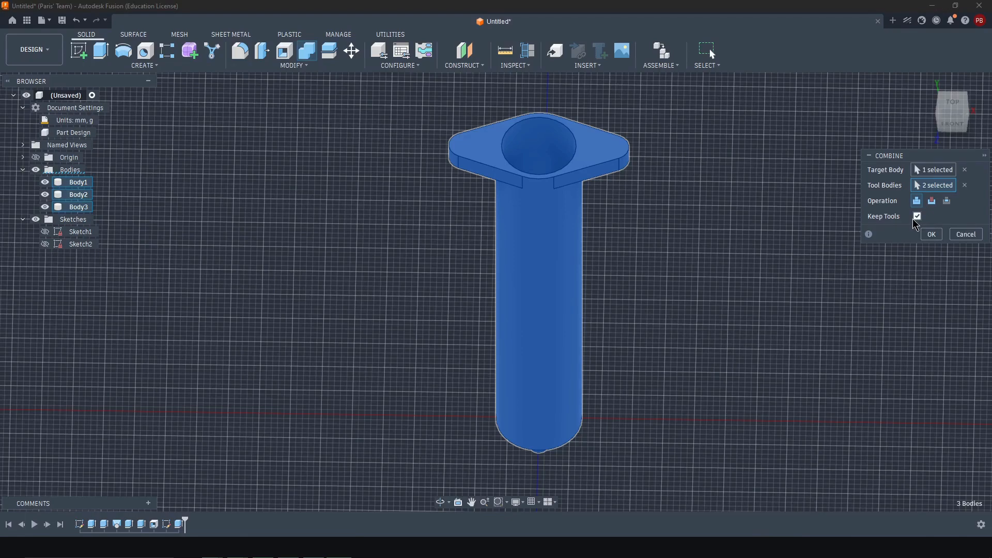
click(933, 202)
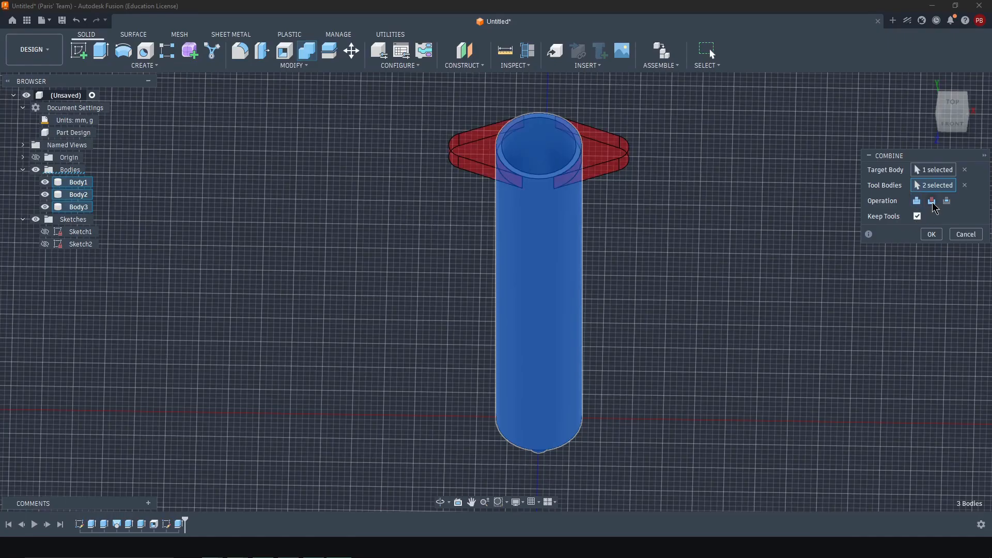
click(917, 201)
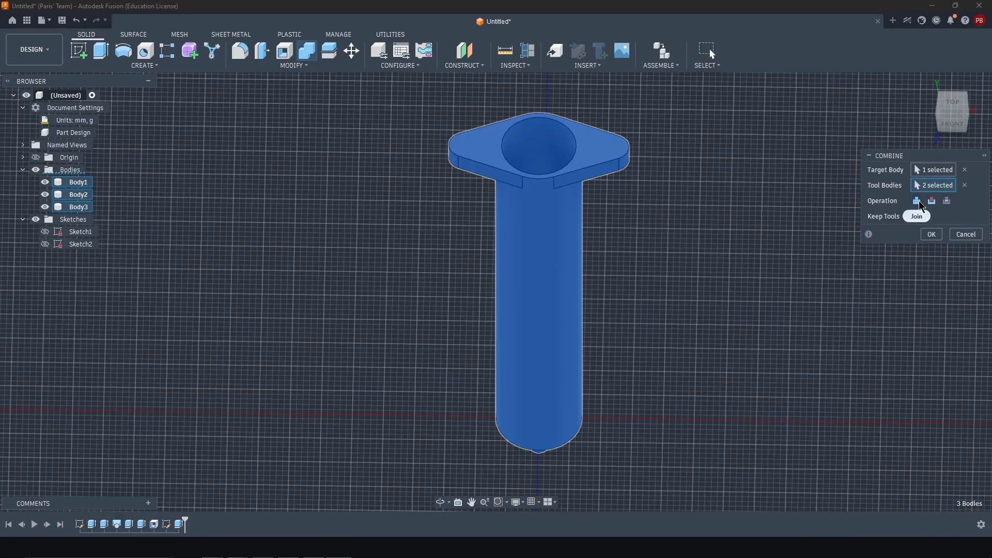
click(918, 216)
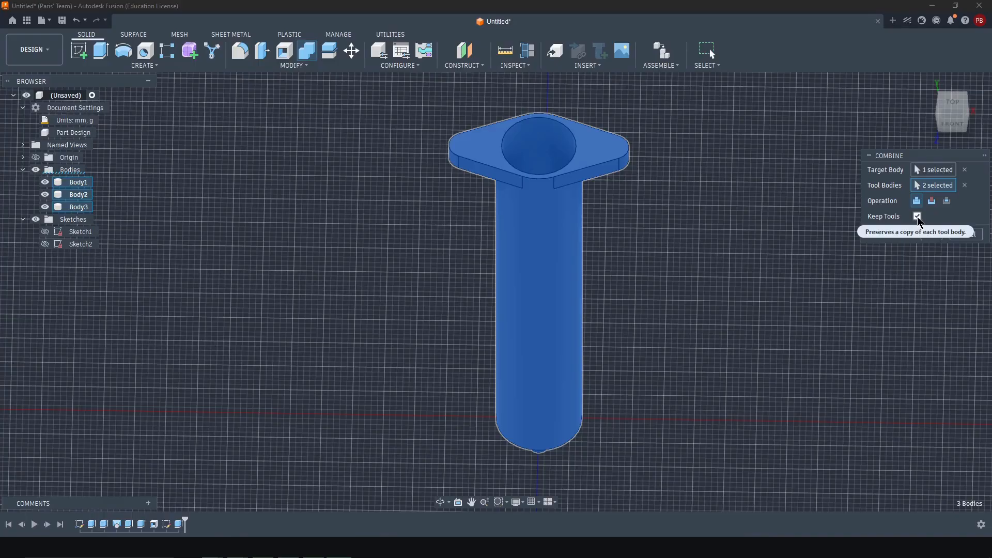
click(918, 217)
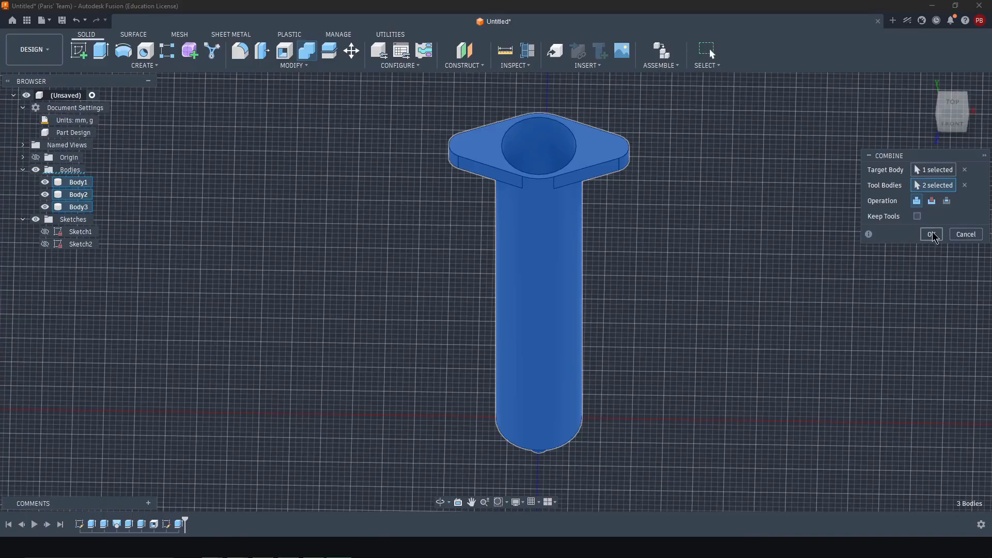
Step: Complete the Join of the cylinder and both wings into a single body and view the combined part
click(933, 235)
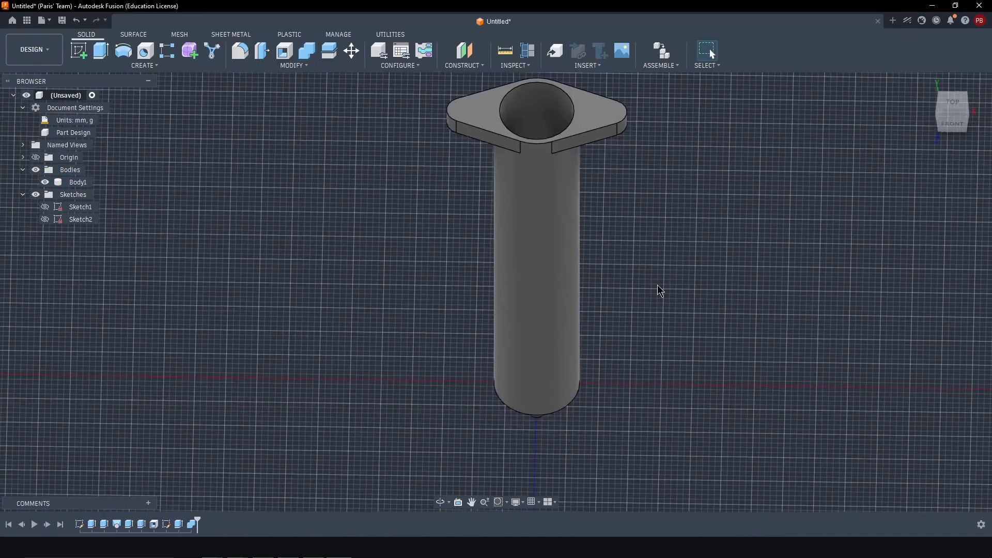
shift+middle_drag(658, 288, 836, 307)
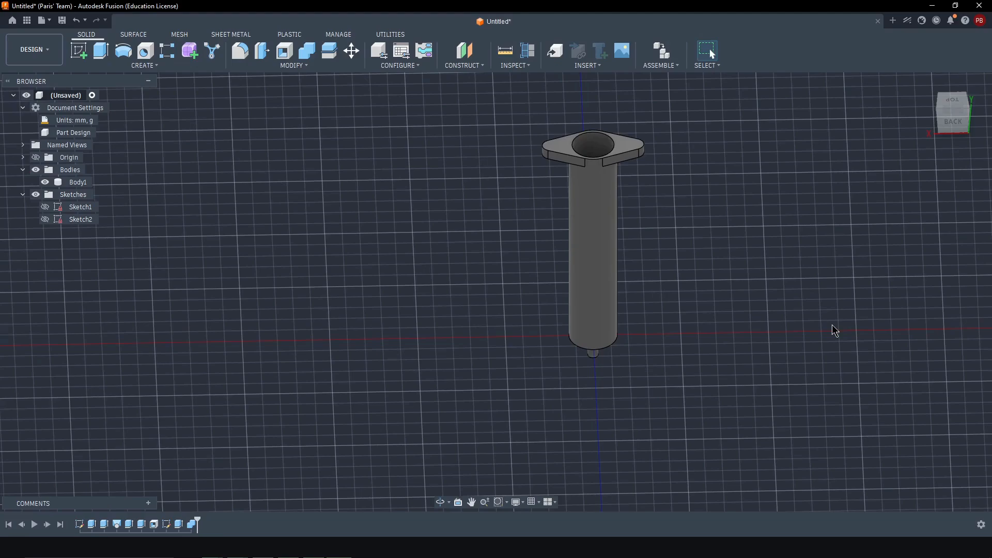